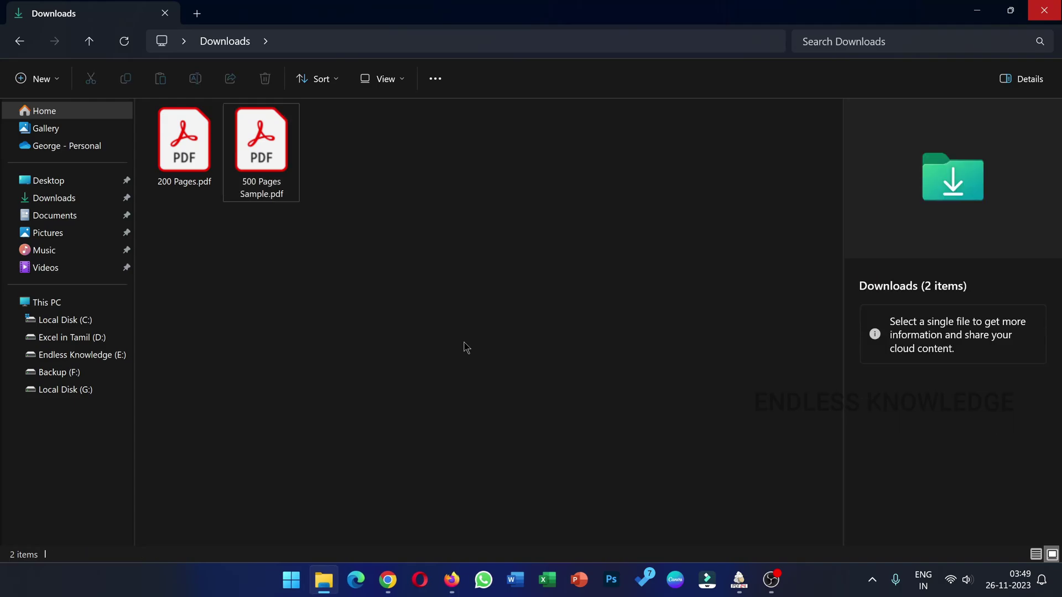
Open 500 Pages Sample.pdf from Downloads, test-select text in its opening paragraphs, and return to the folder.
double_click(276, 164)
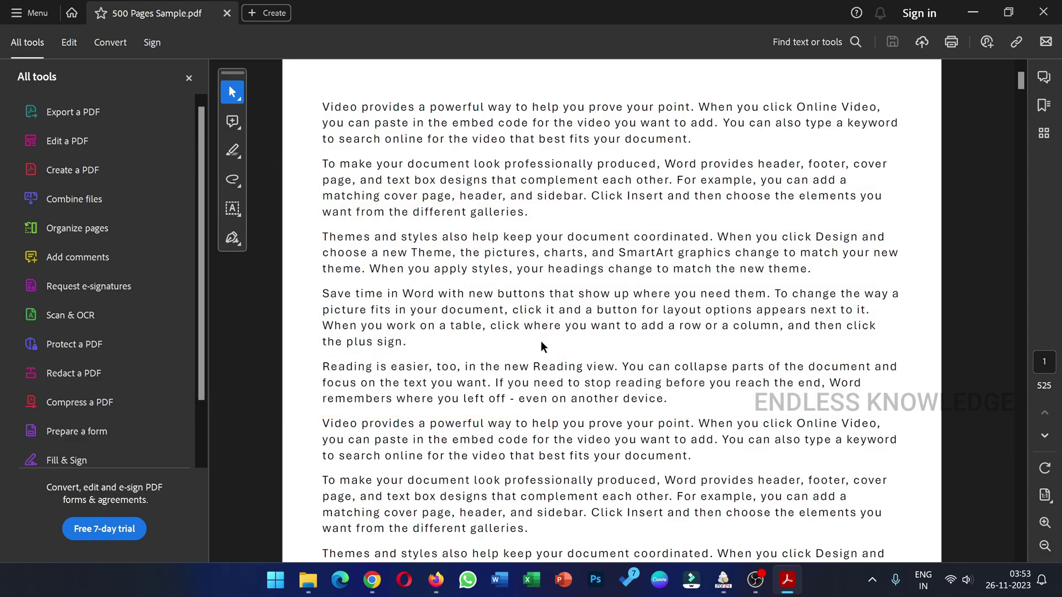
left_click_drag(423, 138, 656, 383)
left_click(925, 372)
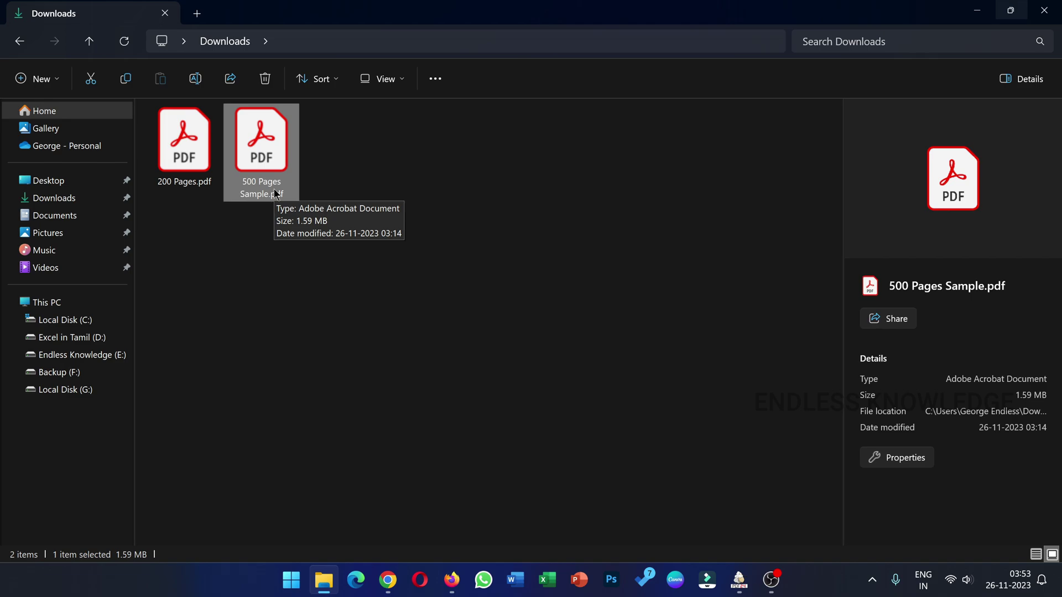
left_click(281, 232)
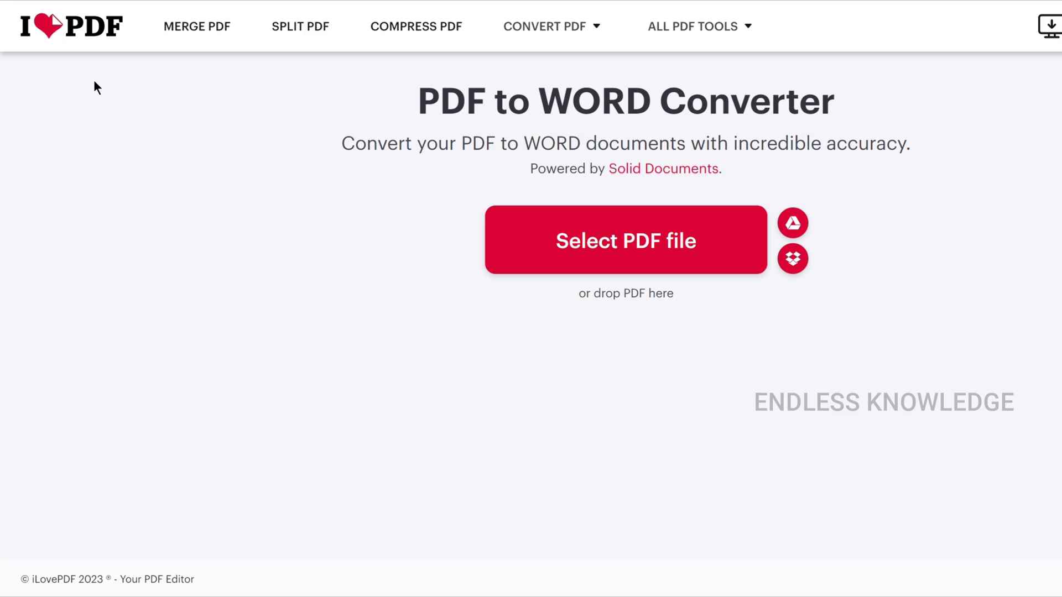
Load 500 Pages Sample.pdf into iLovePDF's PDF to Word converter and run the conversion.
left_click(645, 244)
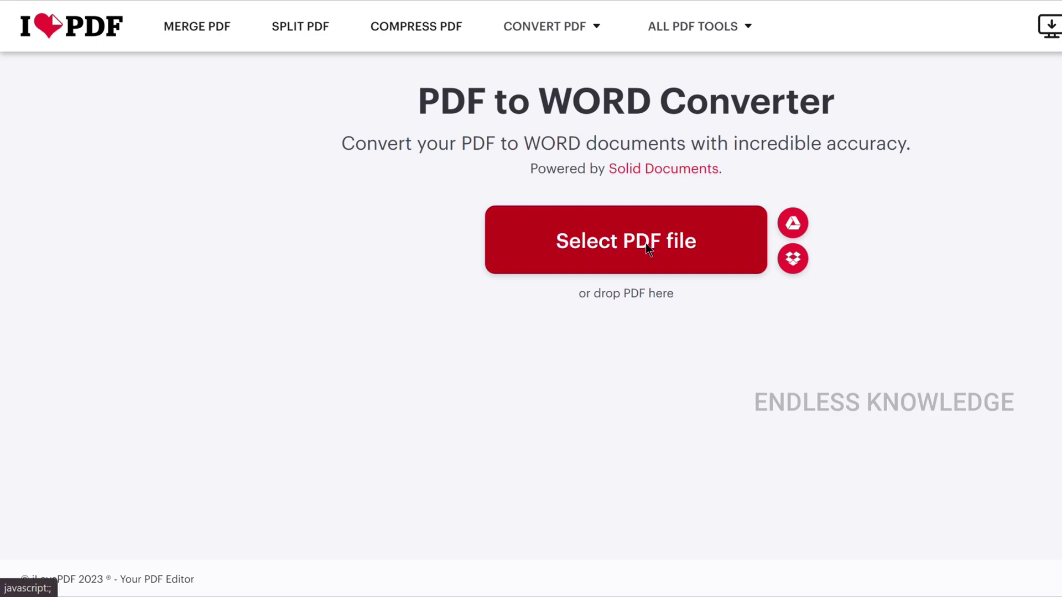
left_click(282, 118)
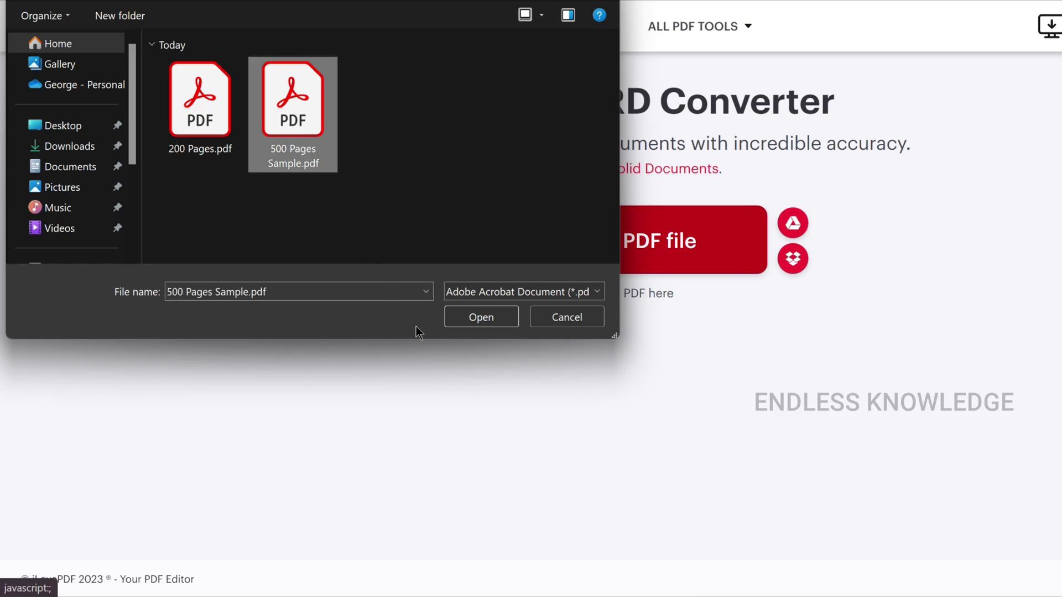
left_click(481, 316)
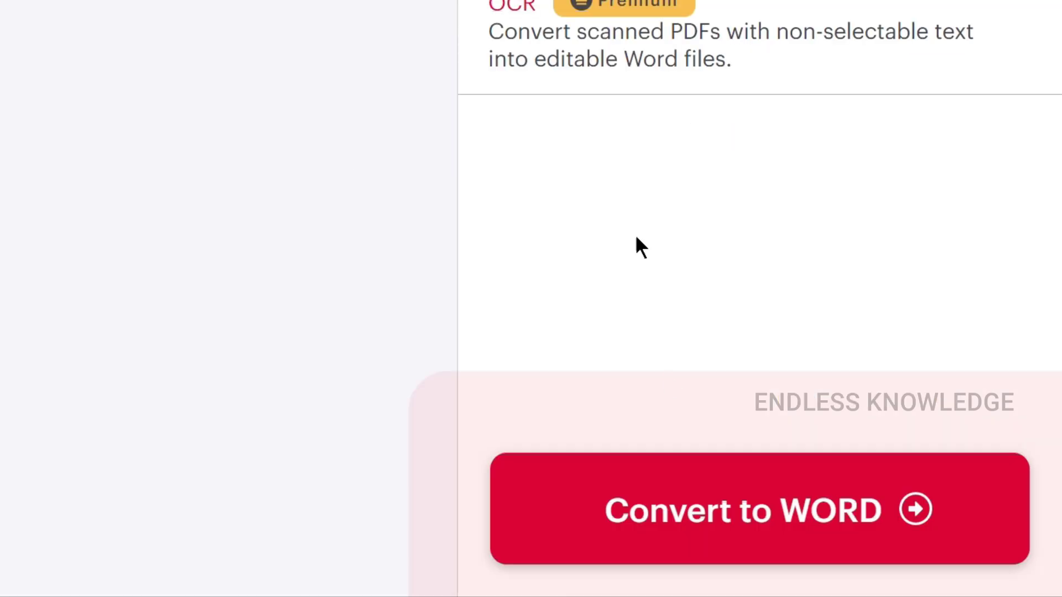
left_click(695, 510)
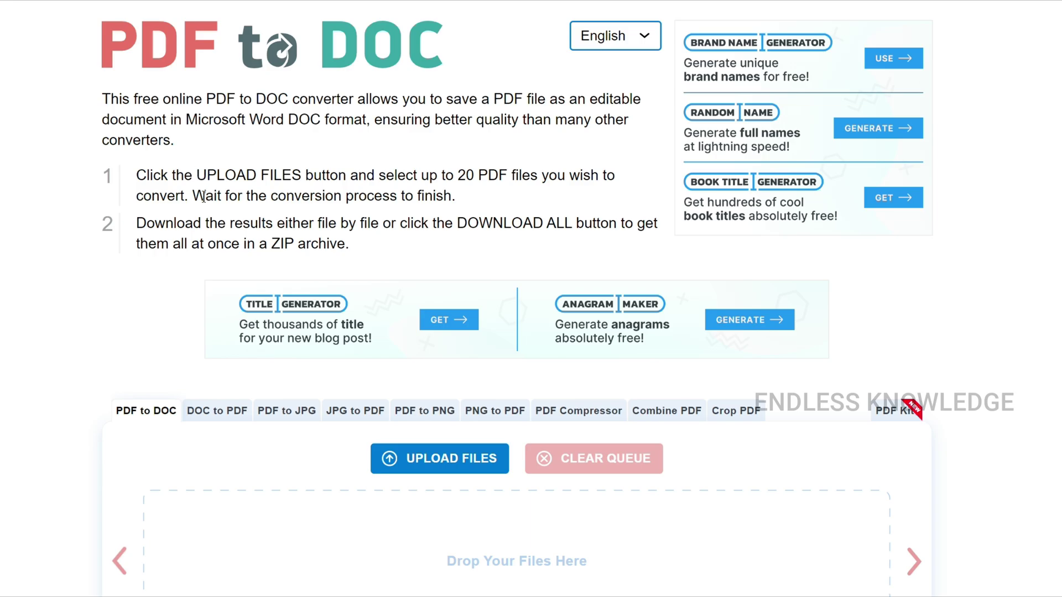
Upload 500 Pages Sample.pdf to the PDF to DOC converter on pdf2doc.com.
scroll(203, 197, "down", 3)
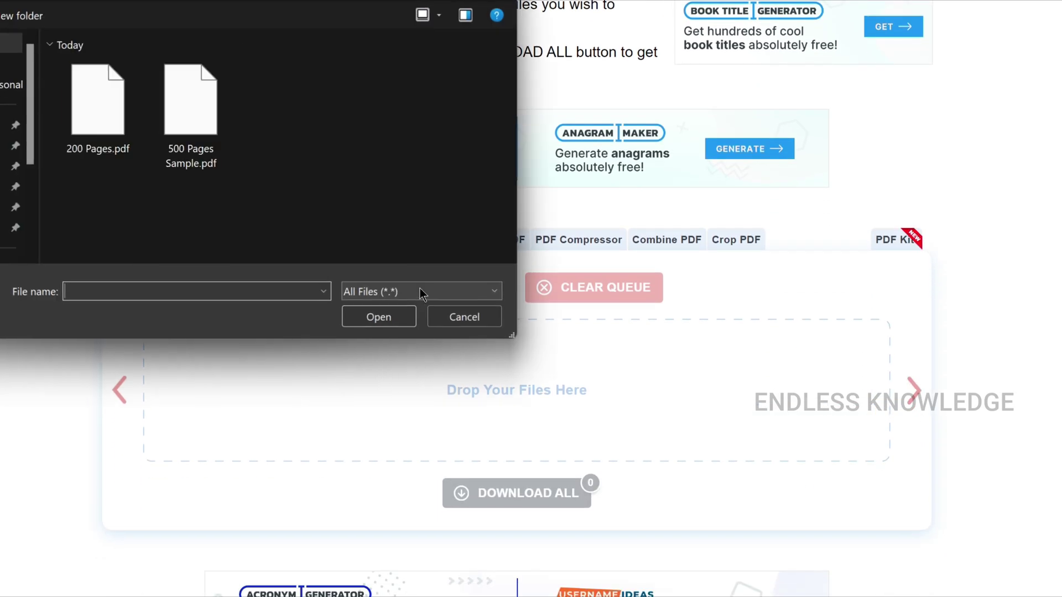
left_click(223, 108)
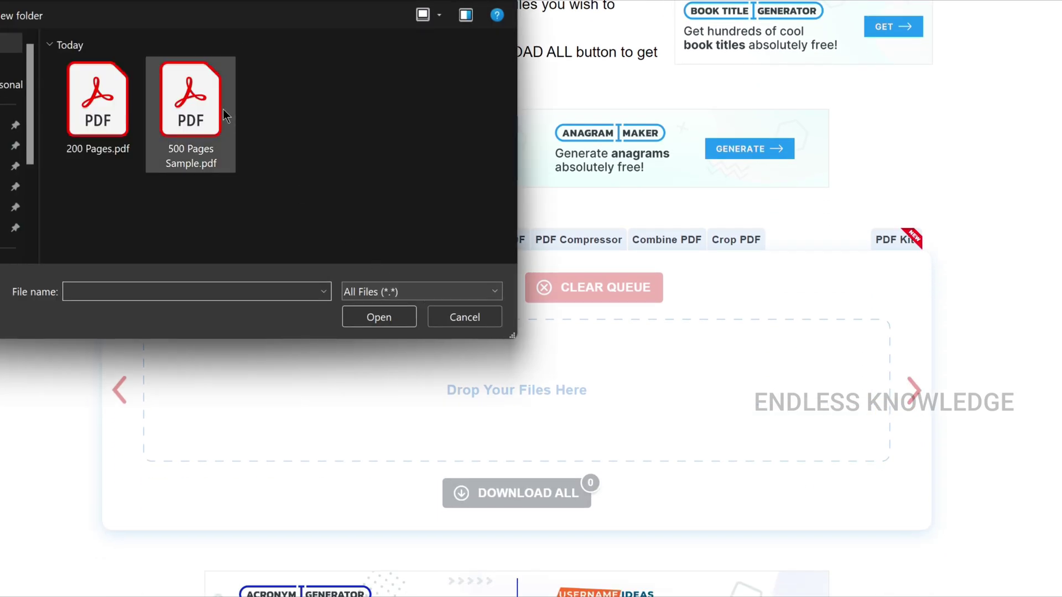
double_click(207, 94)
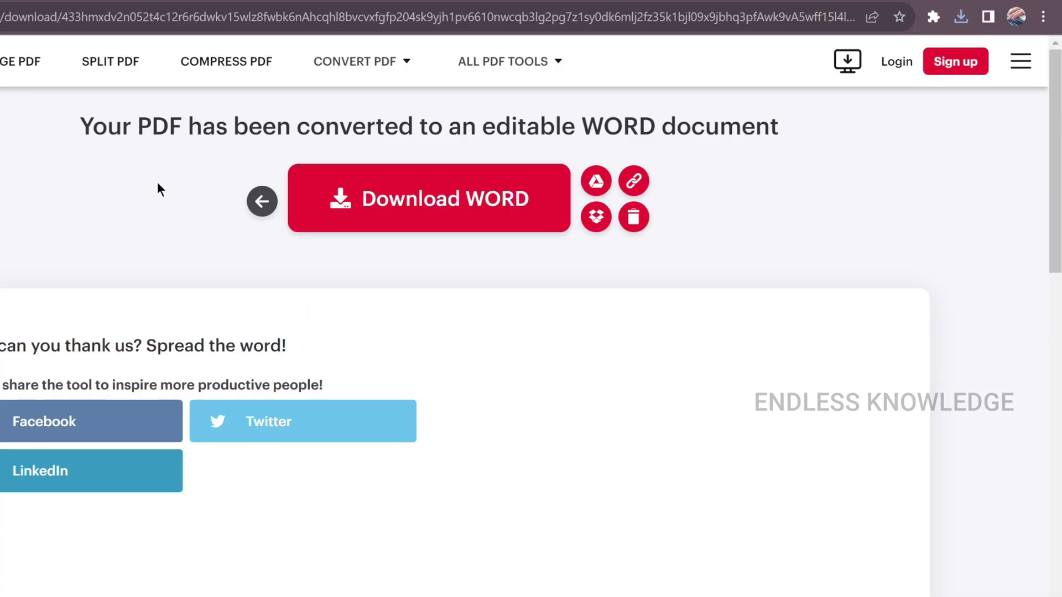
Open the 500 Pages Sample.docx downloaded from iLovePDF in Word and enable editing.
left_click(960, 17)
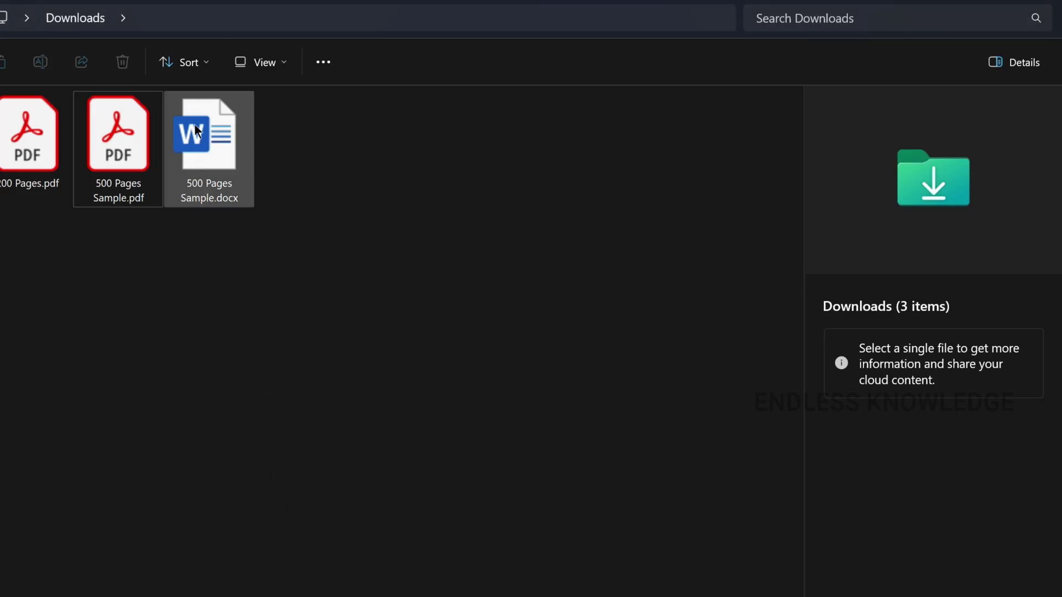
double_click(198, 130)
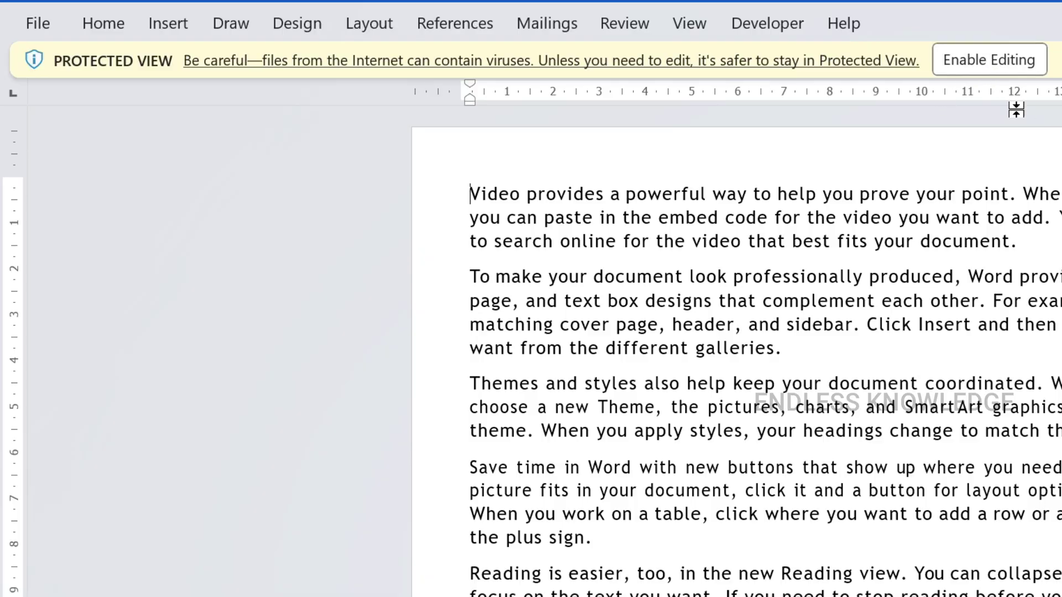
left_click(1004, 56)
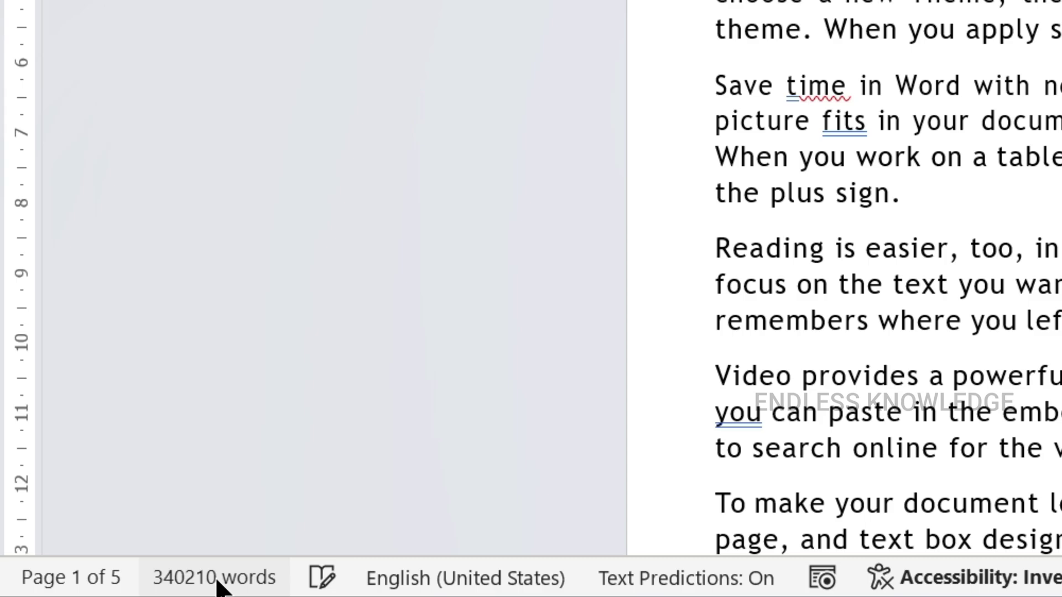
Check the page and word statistics of the converted 500 Pages Sample.docx, and return to its text.
left_click(215, 578)
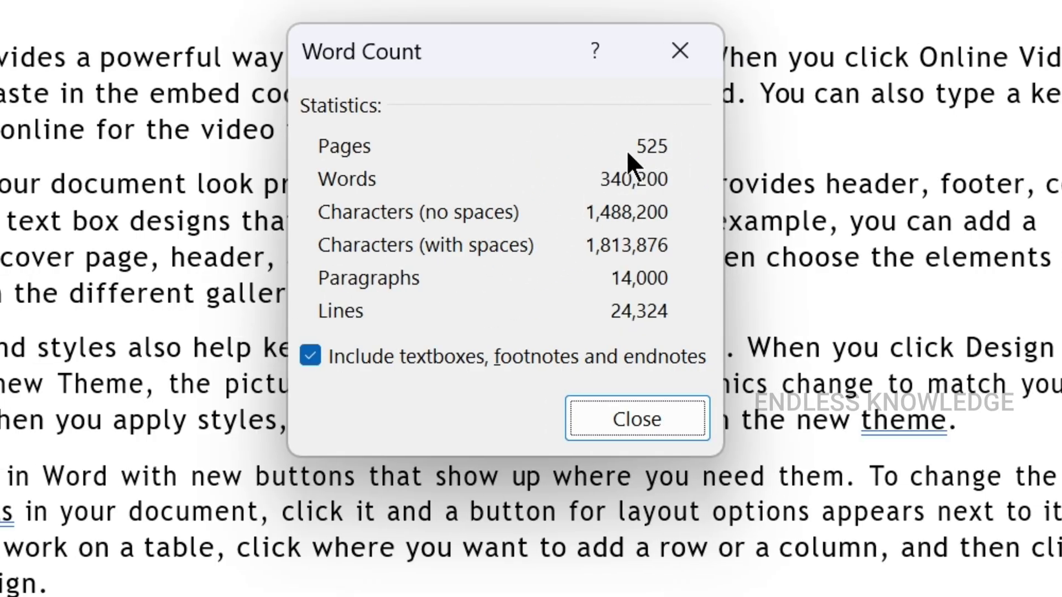
left_click(634, 421)
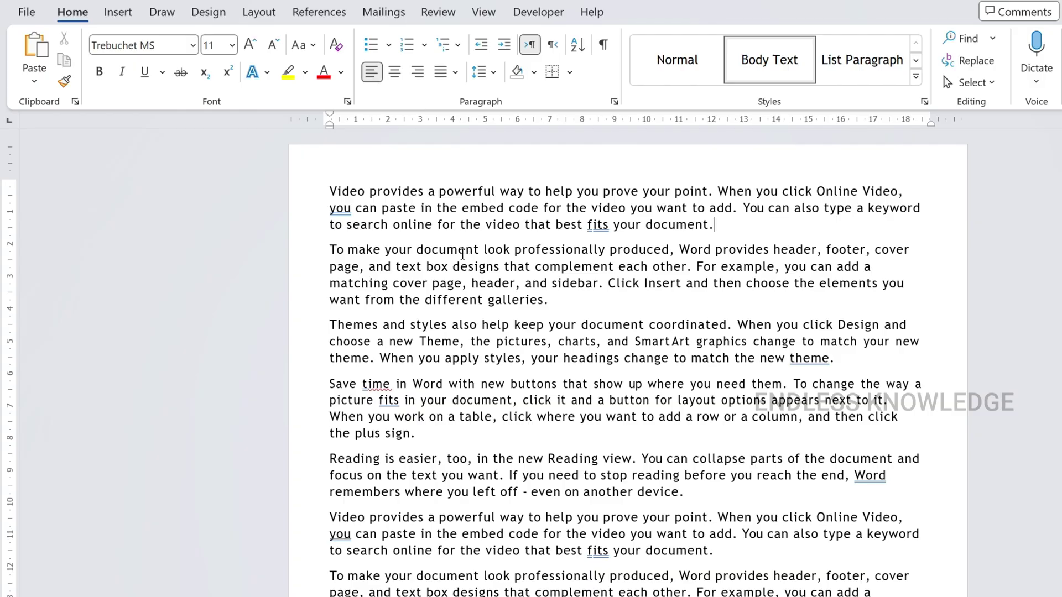
left_click(462, 254)
Close the converted Word document and delete 500 Pages Sample.docx from the Downloads folder.
key("ctrl+w")
left_click(670, 419)
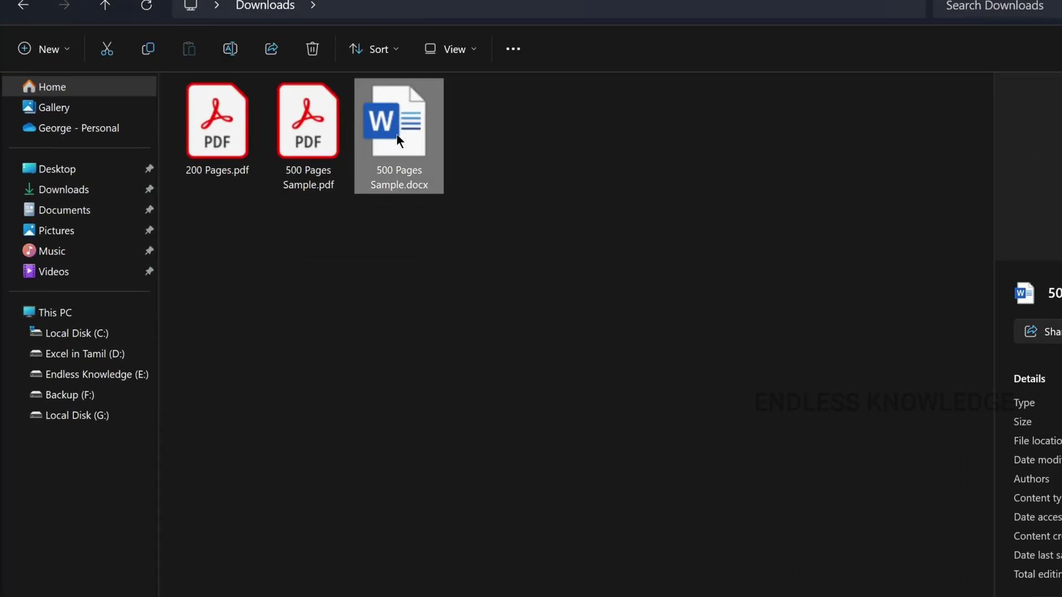
key("Delete")
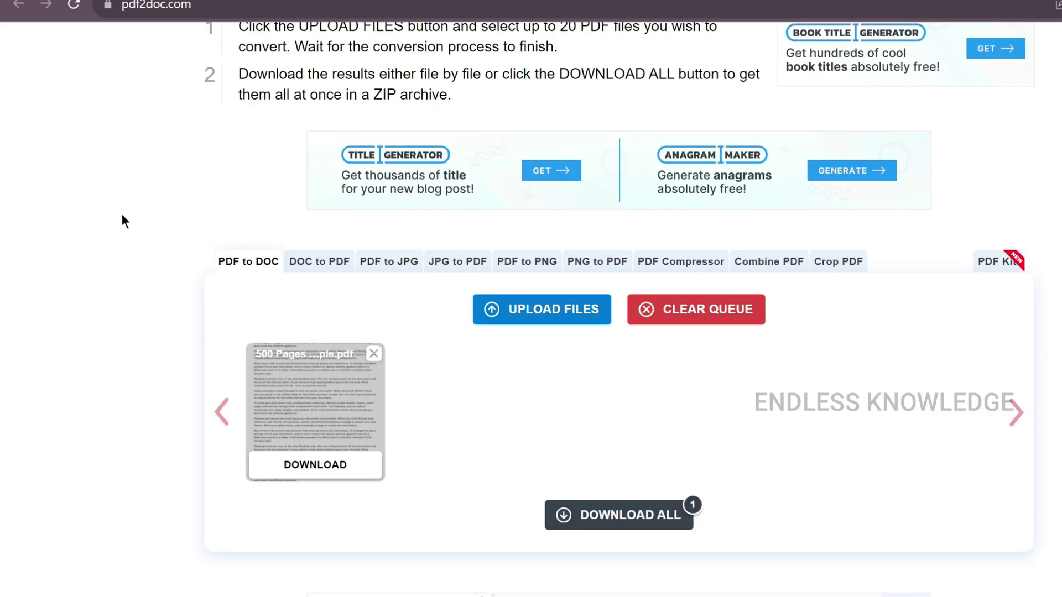
Download the converted 500 Pages Sample.doc from pdf2doc.com, open it in Word and enable editing.
left_click(339, 471)
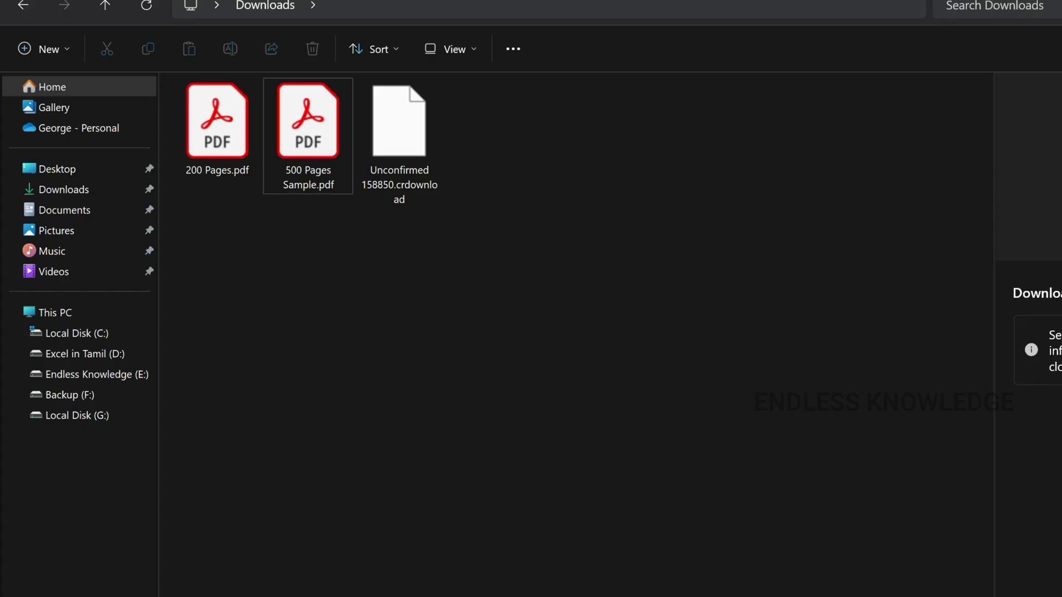
left_click(389, 129)
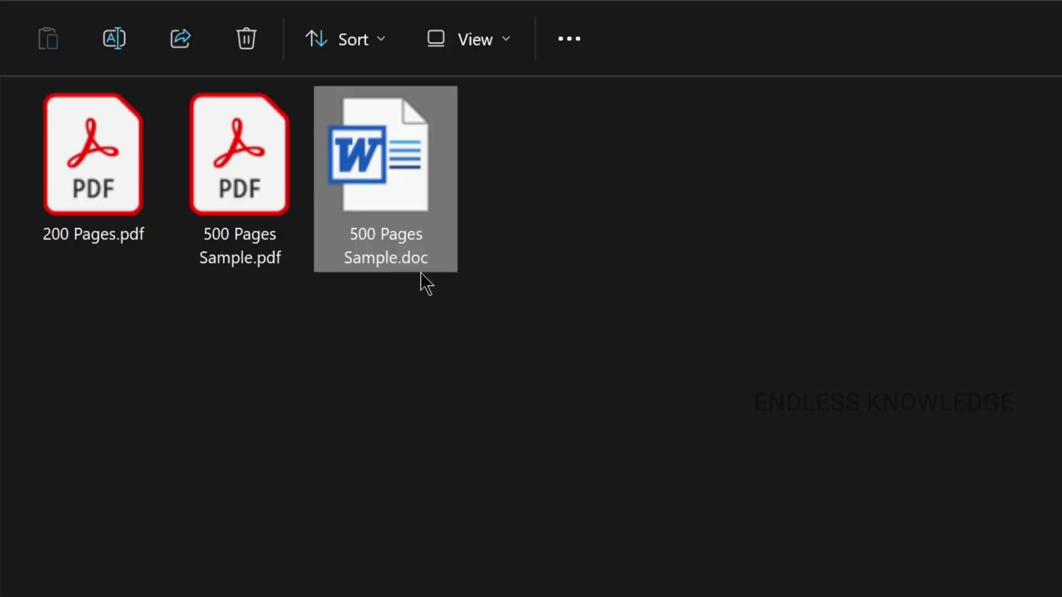
mouse_move(420, 274)
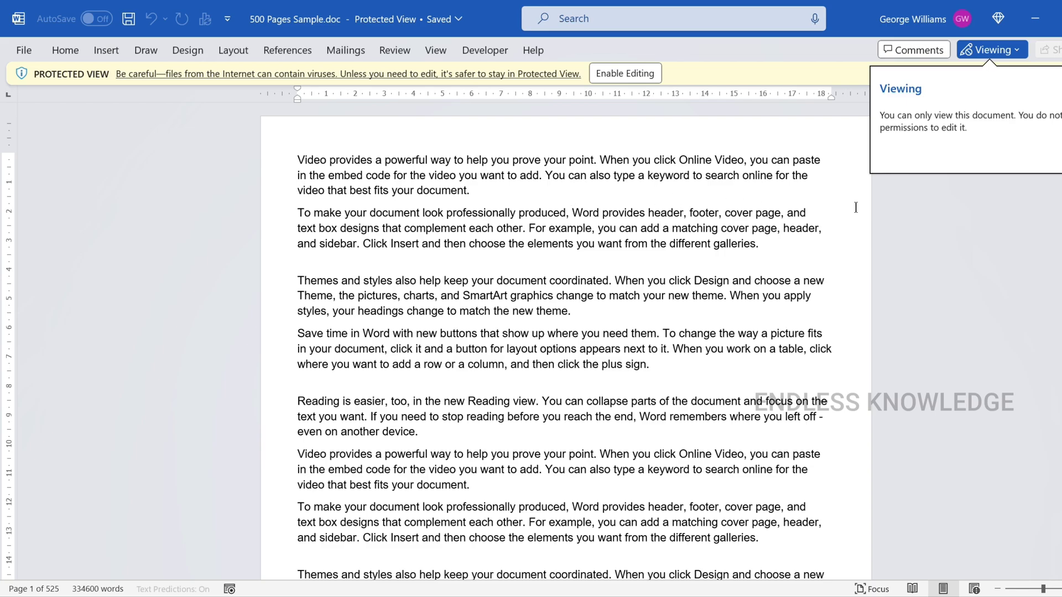
left_click(620, 77)
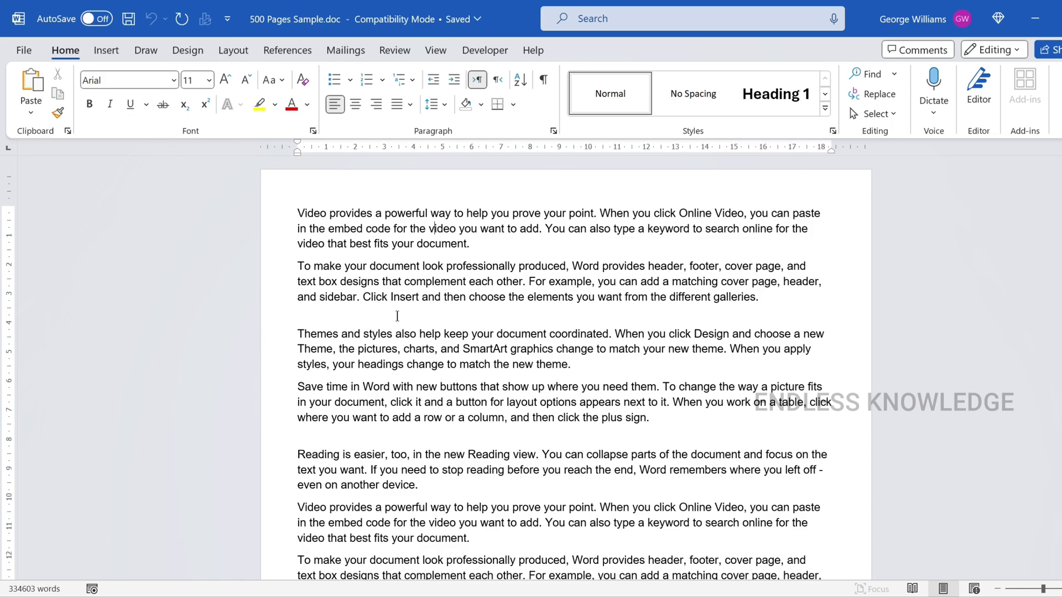
Check the word count statistics of 500 Pages Sample.doc, and close them.
left_click(399, 321)
left_click(33, 589)
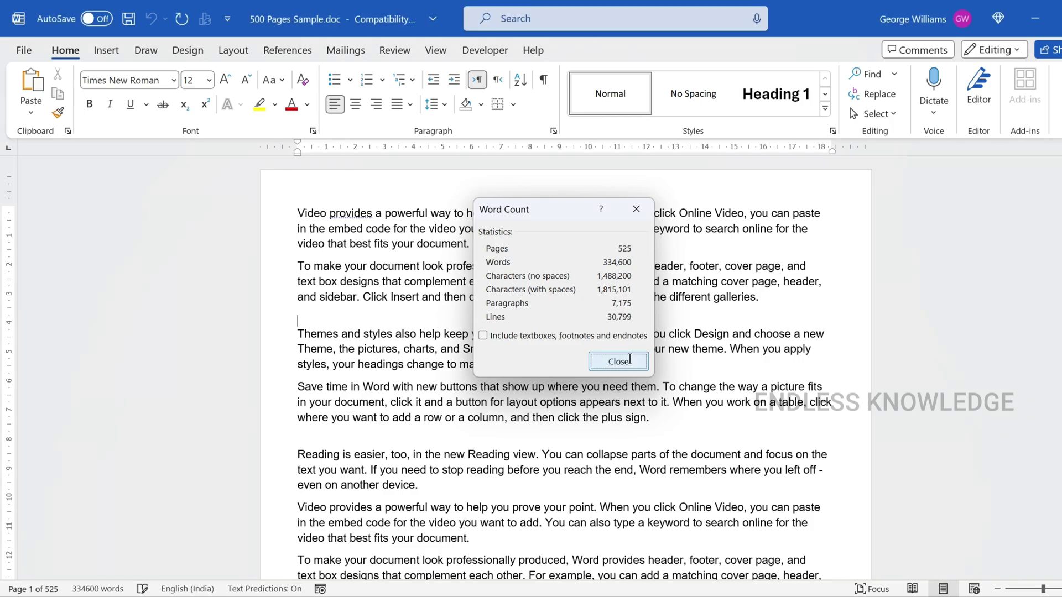
left_click(630, 363)
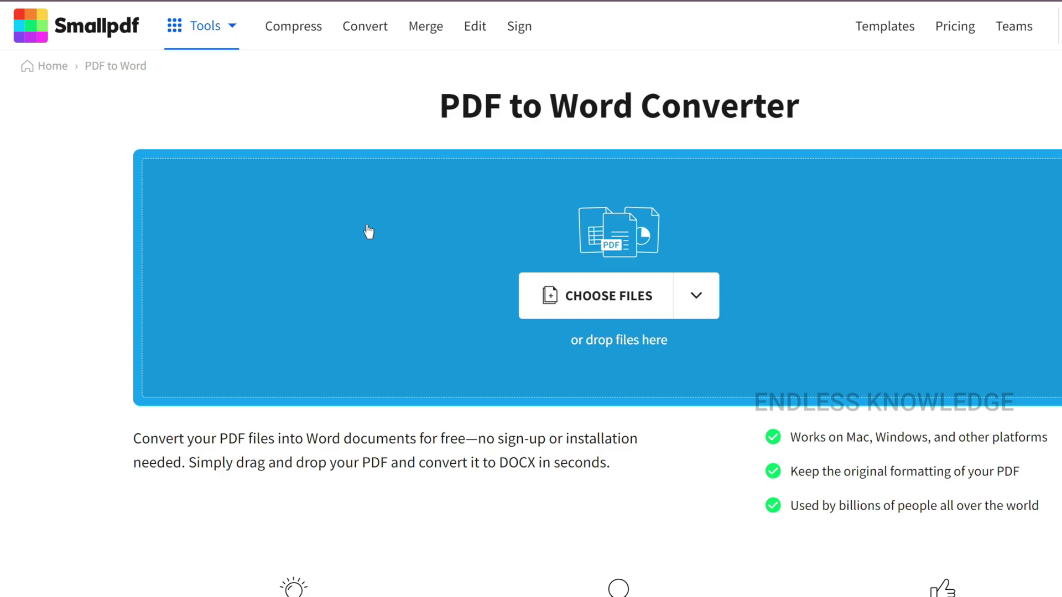
Try to convert 500 Pages Sample.pdf with Smallpdf's PDF to Word tool, and return to its upload page.
left_click(611, 300)
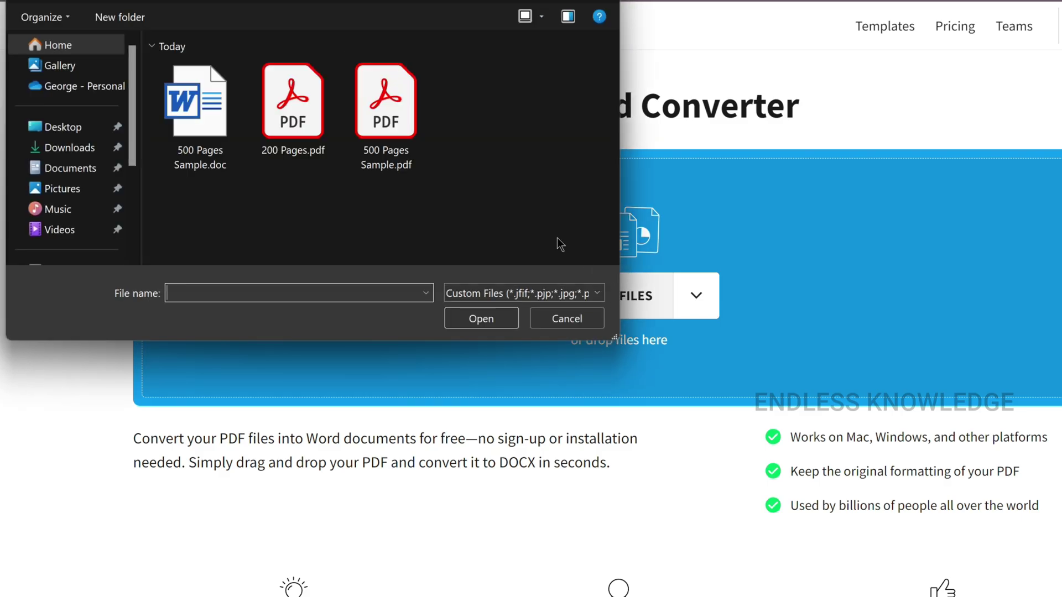
left_click(382, 125)
left_click(469, 316)
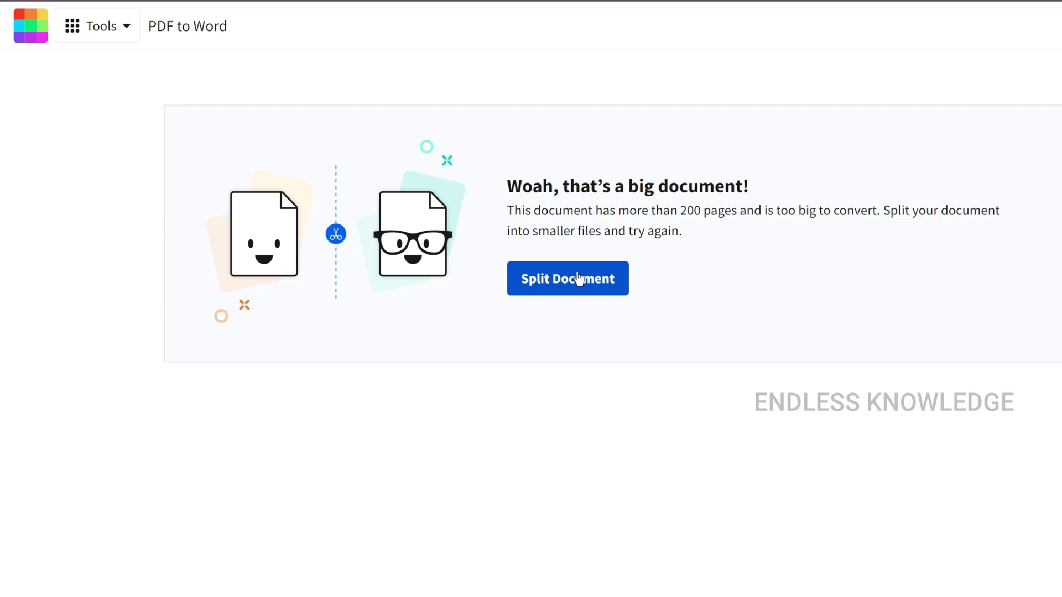
left_click(200, 30)
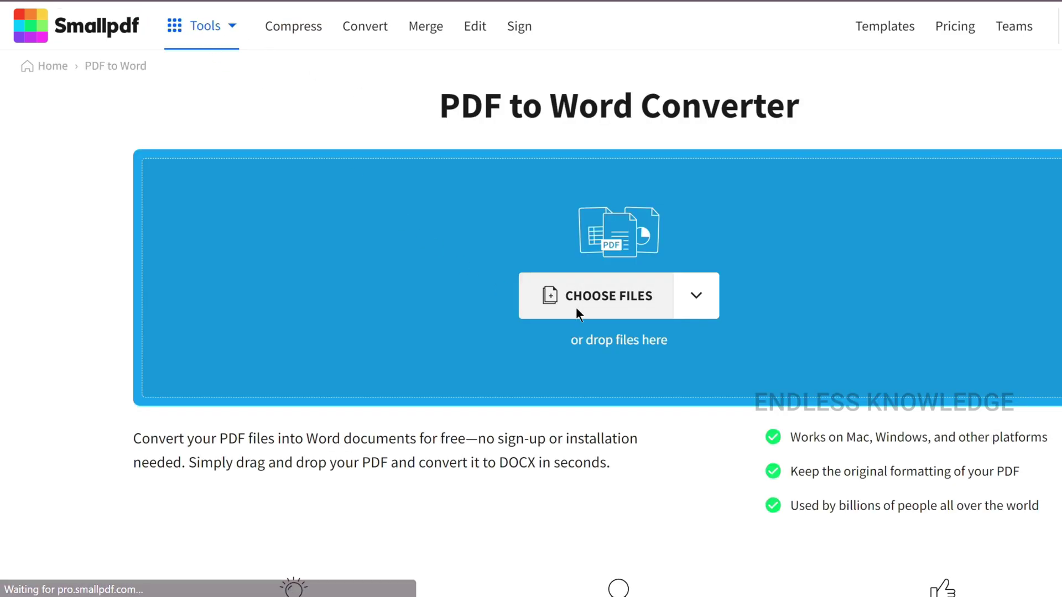
Convert 200 Pages.pdf to Word with Smallpdf and download the resulting 200 Pages.docx.
left_click(576, 307)
left_click(294, 100)
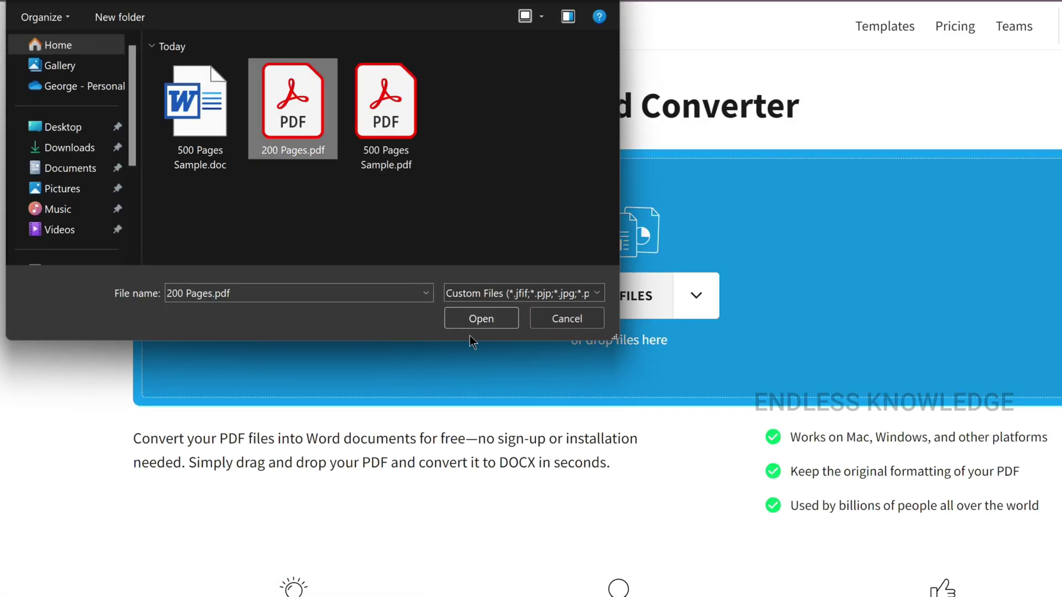
left_click(479, 324)
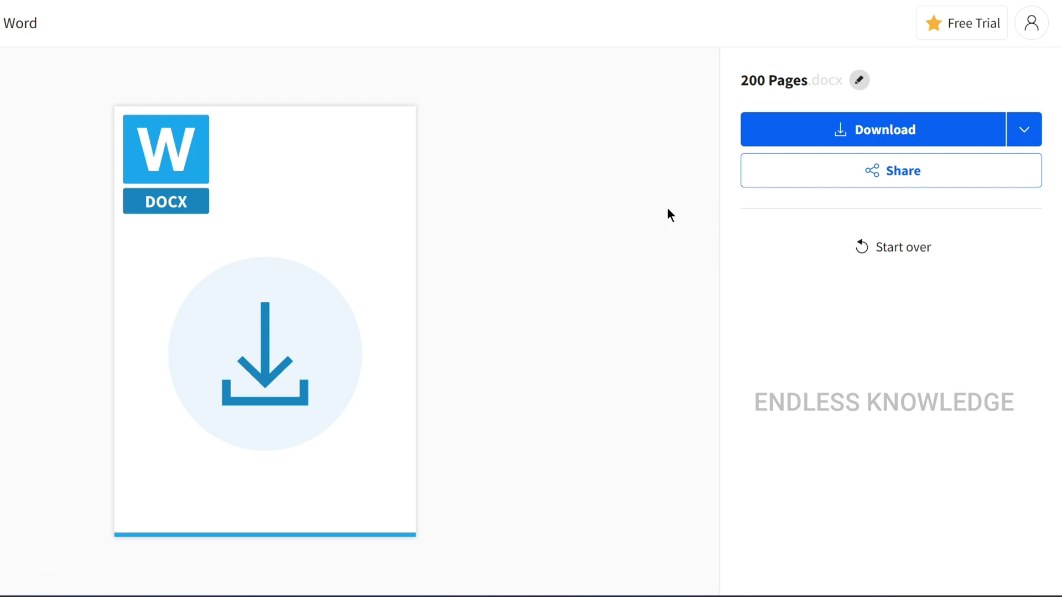
left_click(904, 133)
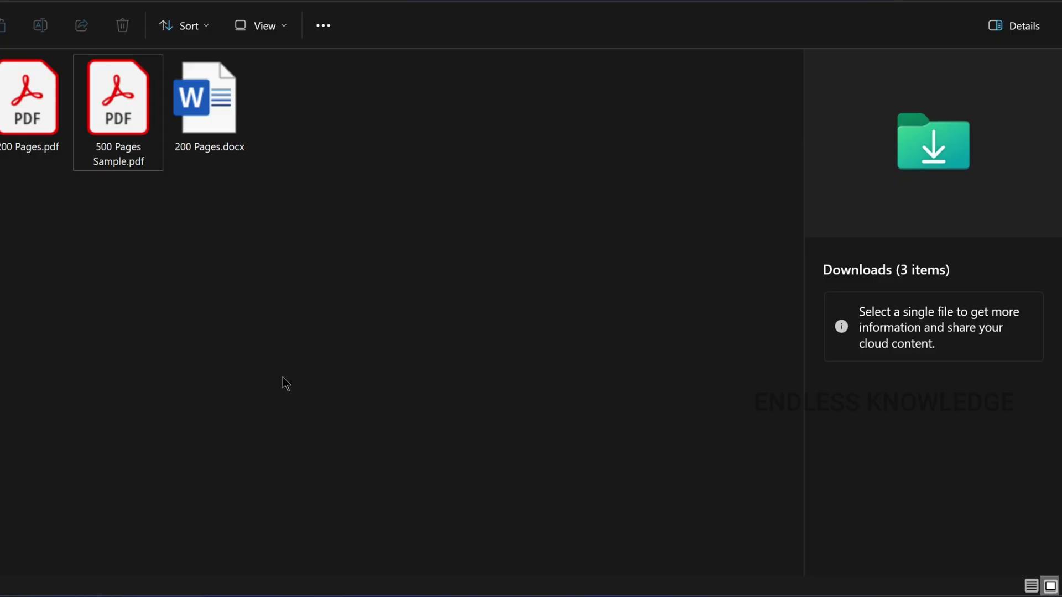
Open the downloaded 200 Pages.docx in Word, look through its text and display its word count statistics.
left_click(180, 98)
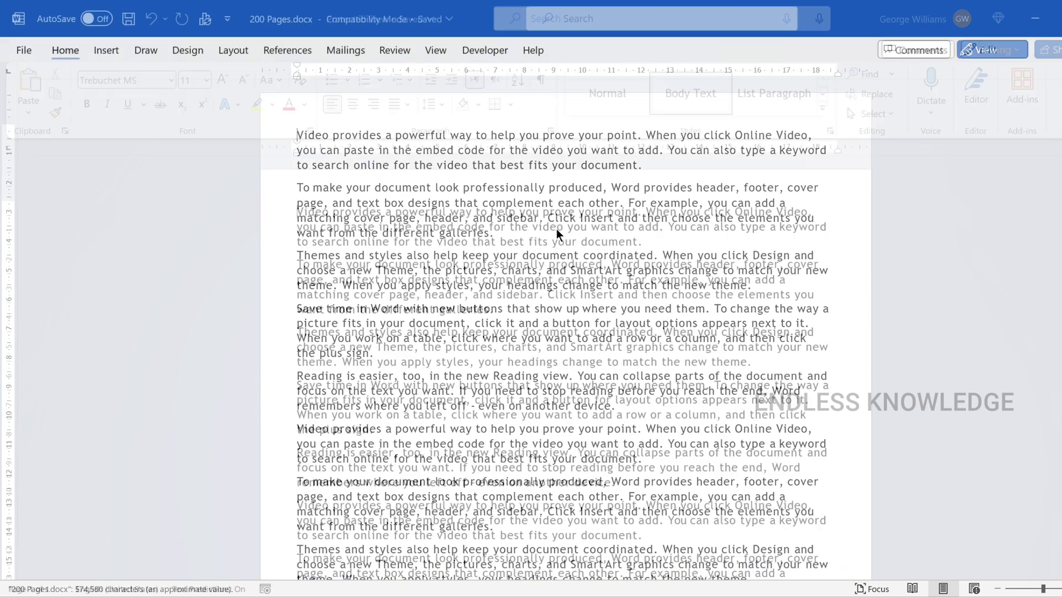
scroll(543, 286, "down", 2)
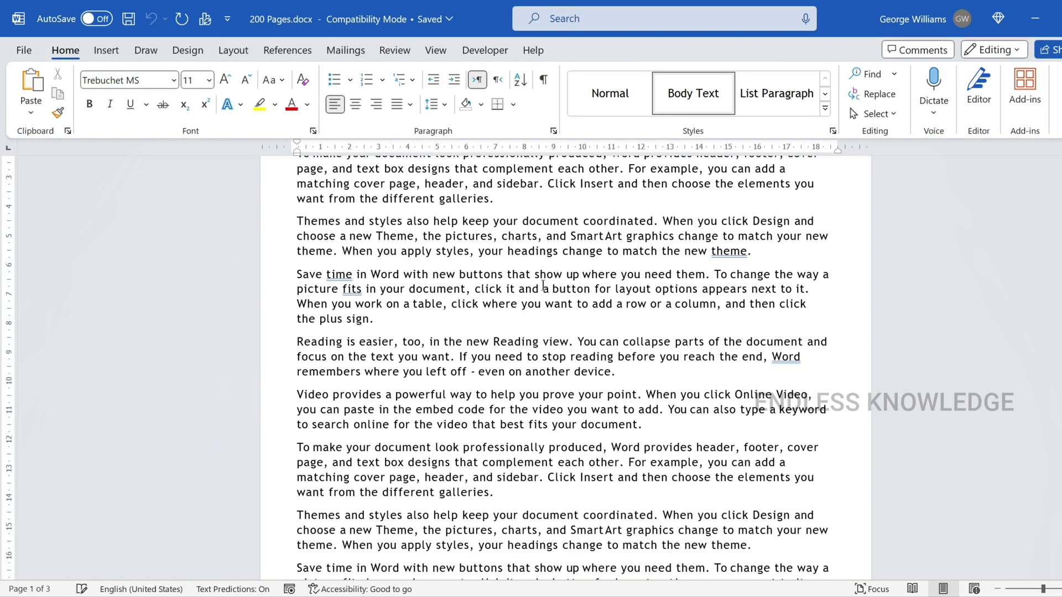
scroll(532, 295, "up", 2)
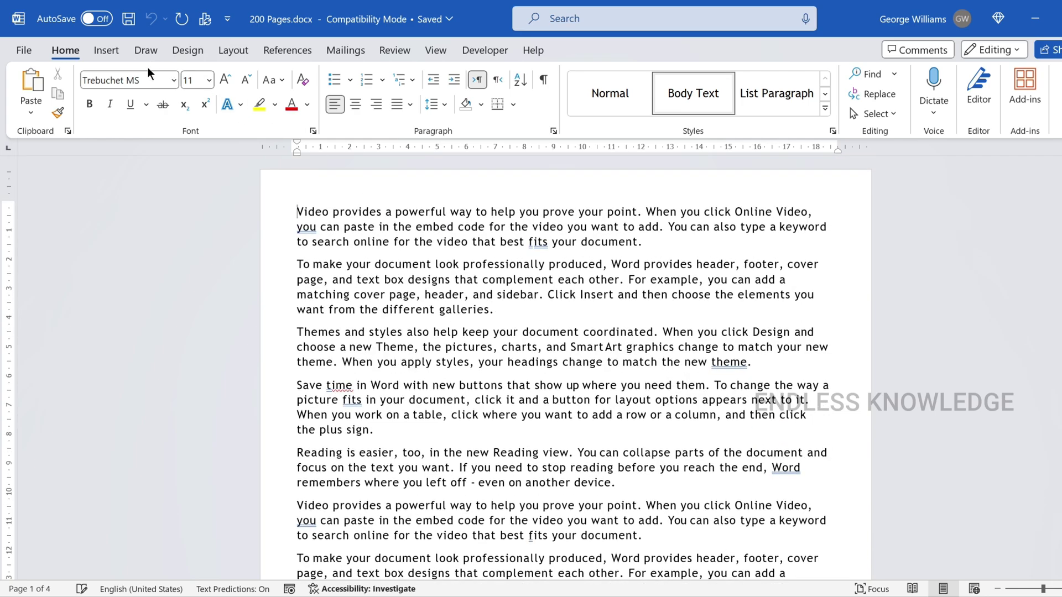
left_click(543, 318)
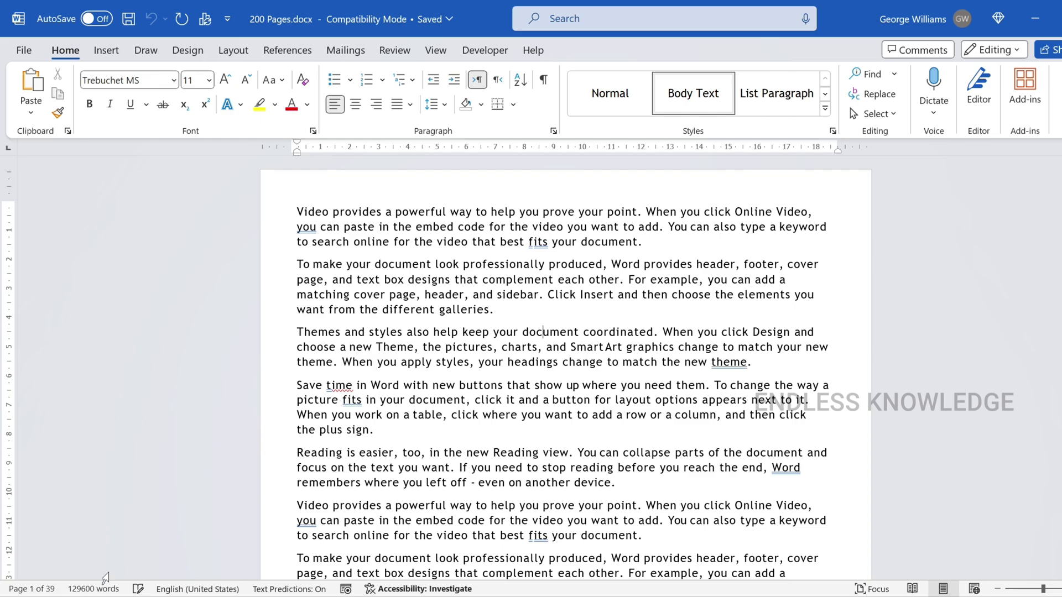
left_click(94, 589)
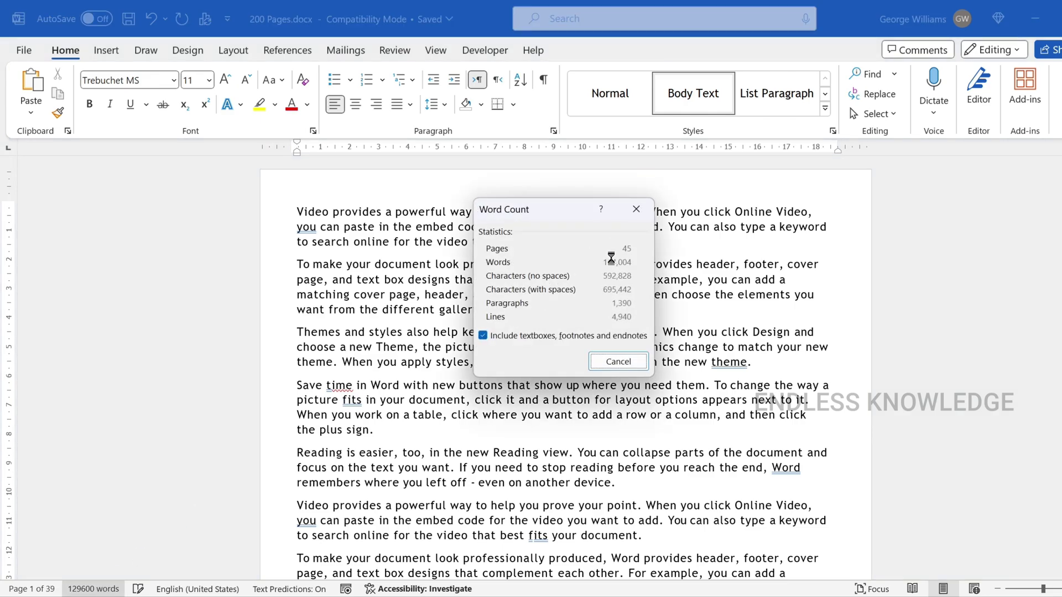
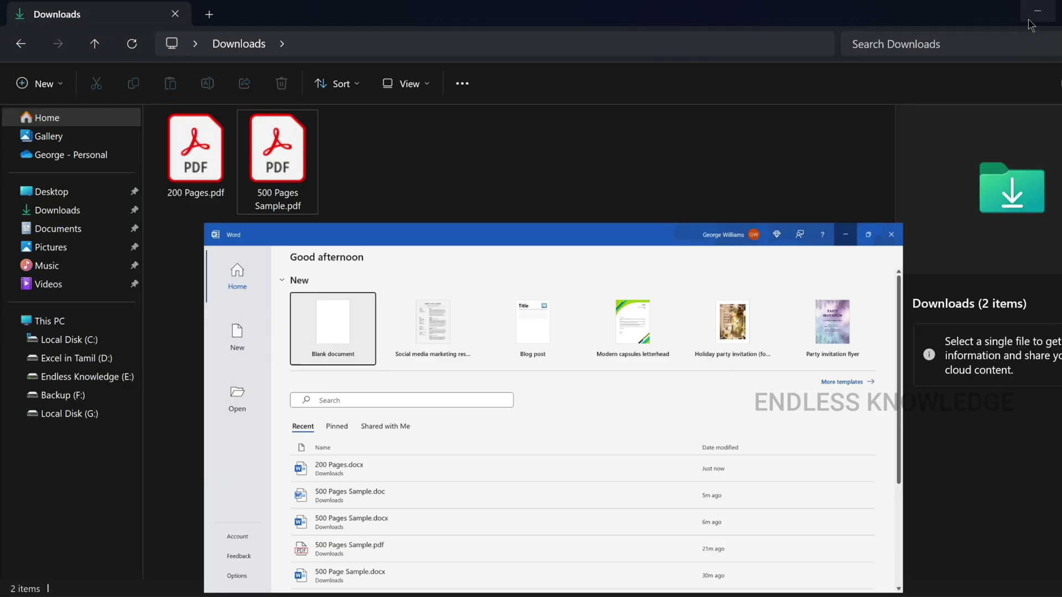
Open 500 Pages Sample.pdf from Downloads in Word and accept its conversion to an editable document.
key("alt+F4")
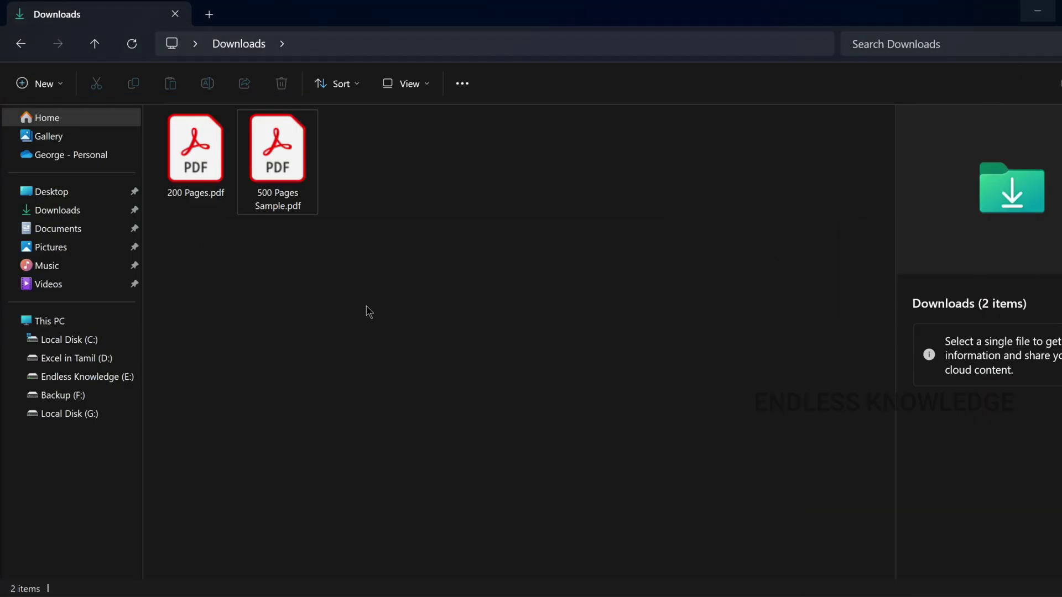
left_click_drag(270, 168, 458, 271)
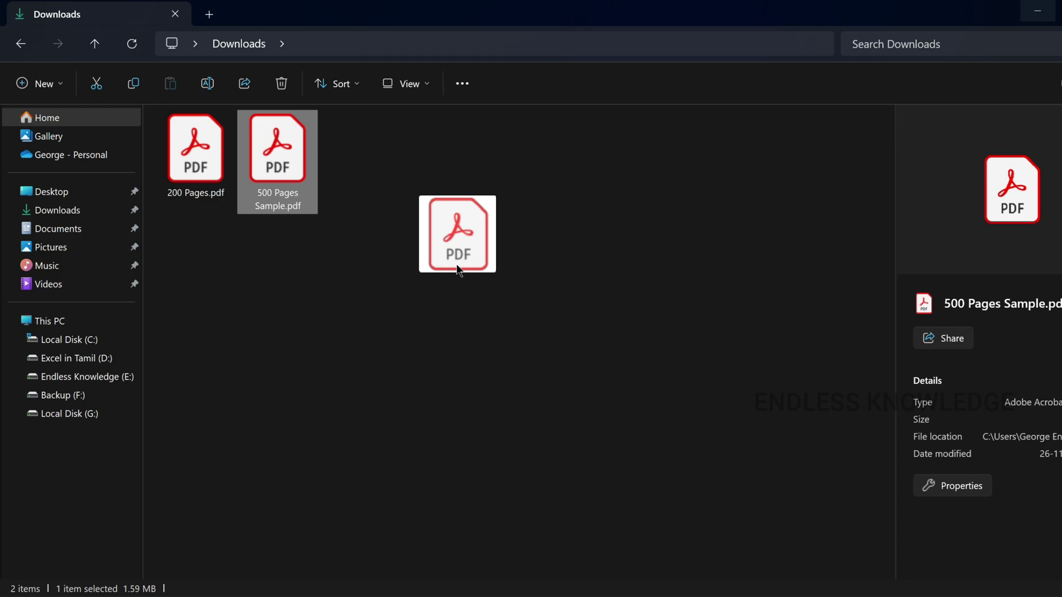
left_click_drag(458, 271, 152, 255)
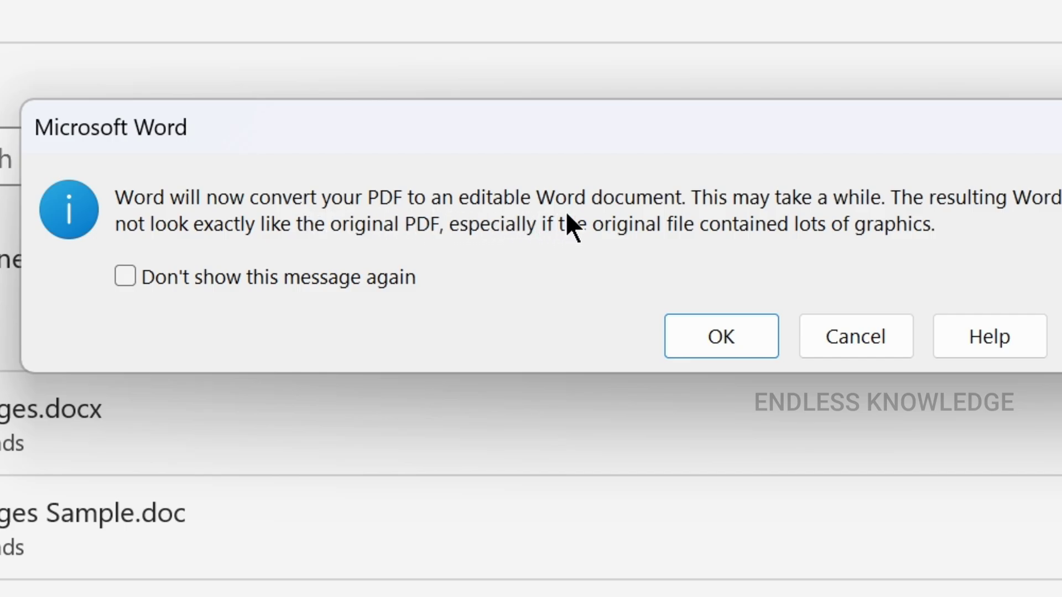
left_click(723, 329)
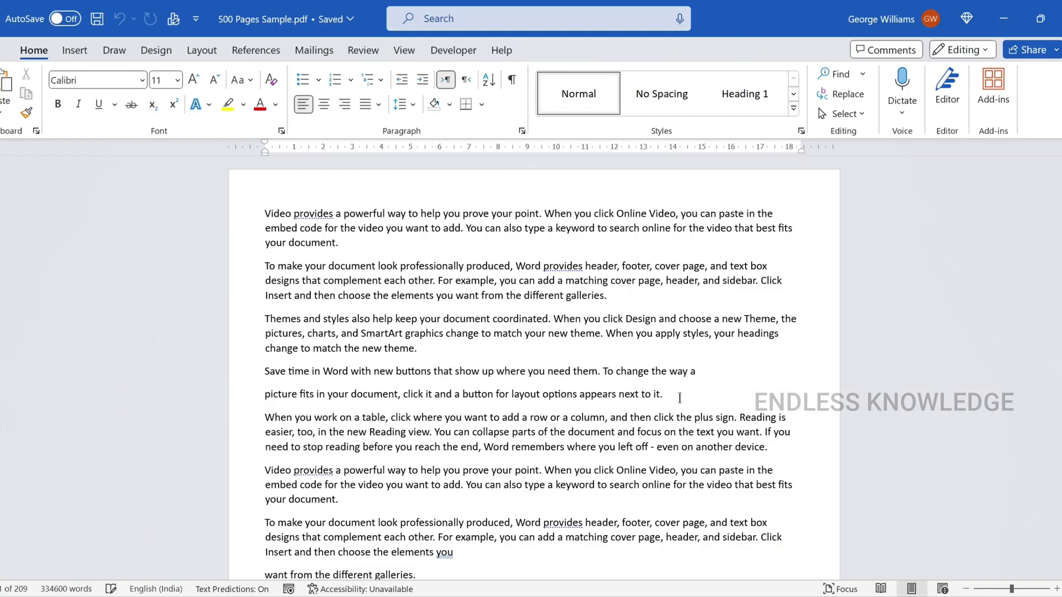
Check the line-broken "Save time in Word" paragraph of the converted PDF and display the document's word count statistics.
left_click_drag(679, 397, 263, 365)
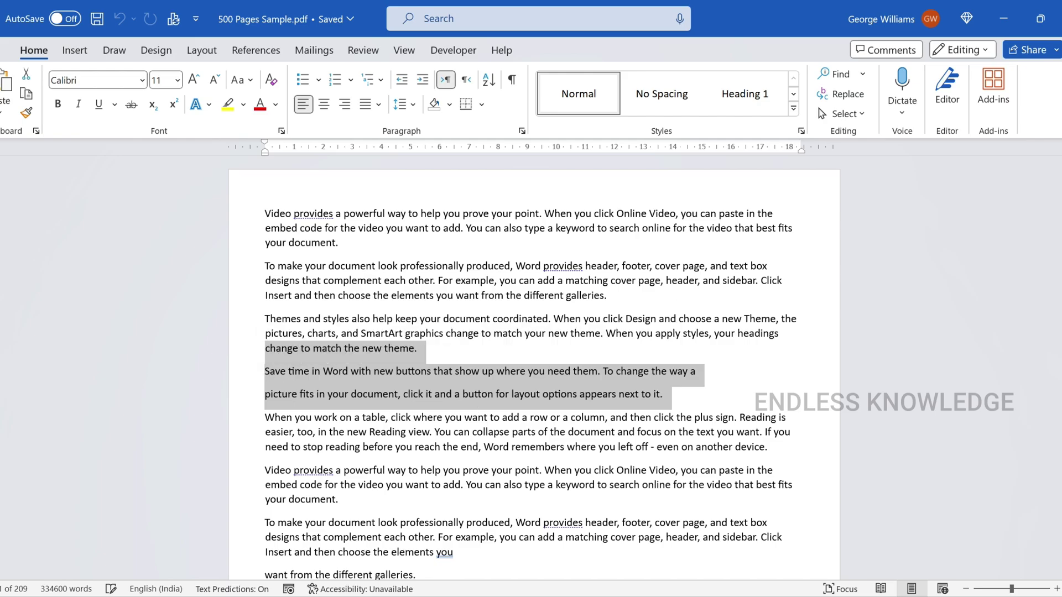
left_click(474, 395)
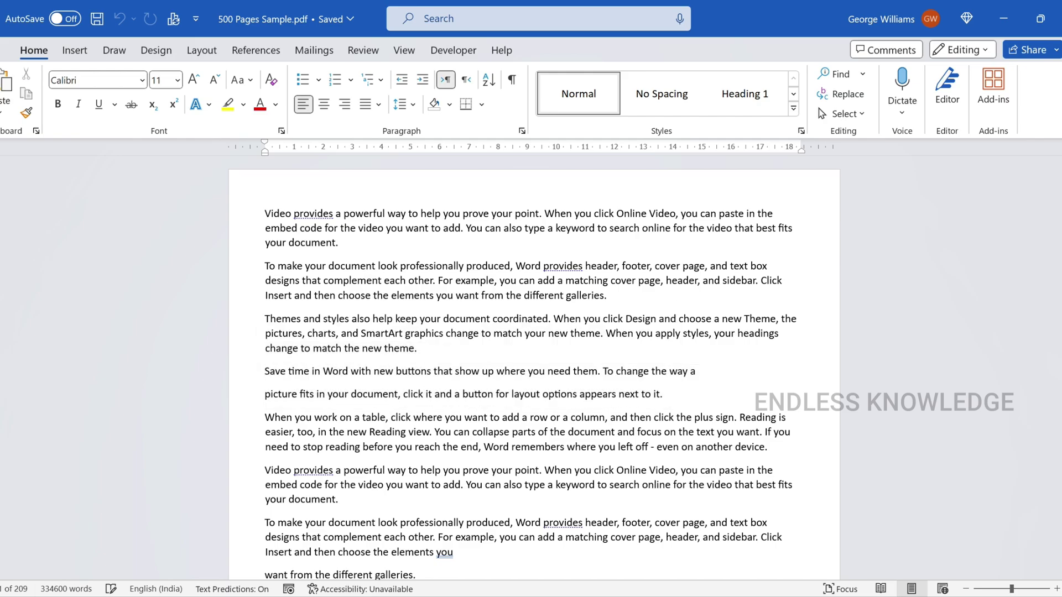
left_click(67, 589)
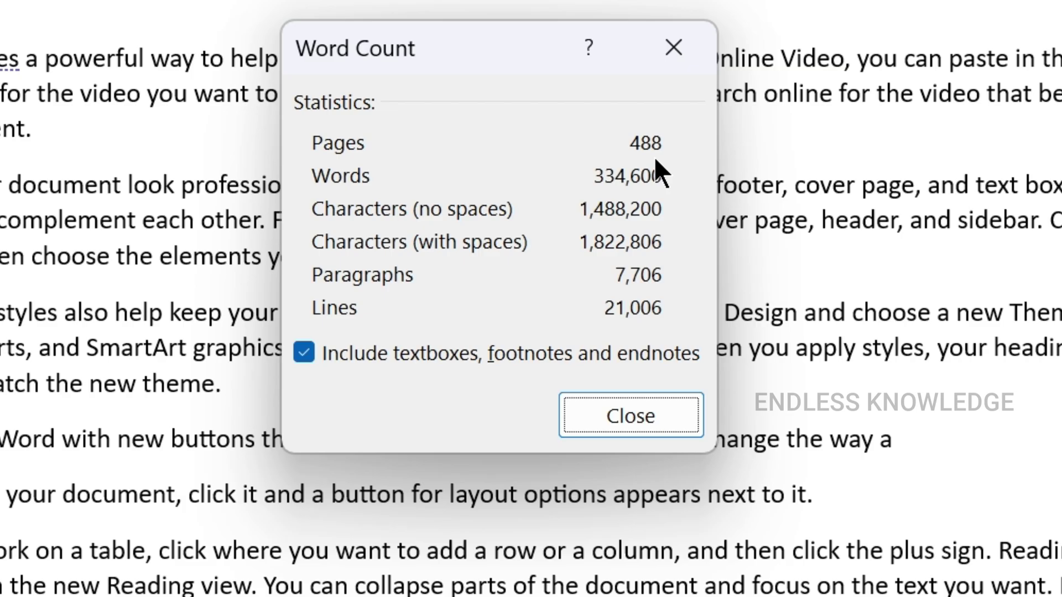
left_click(663, 427)
Look through the converted text further down the document for broken paragraphs.
left_click(818, 493)
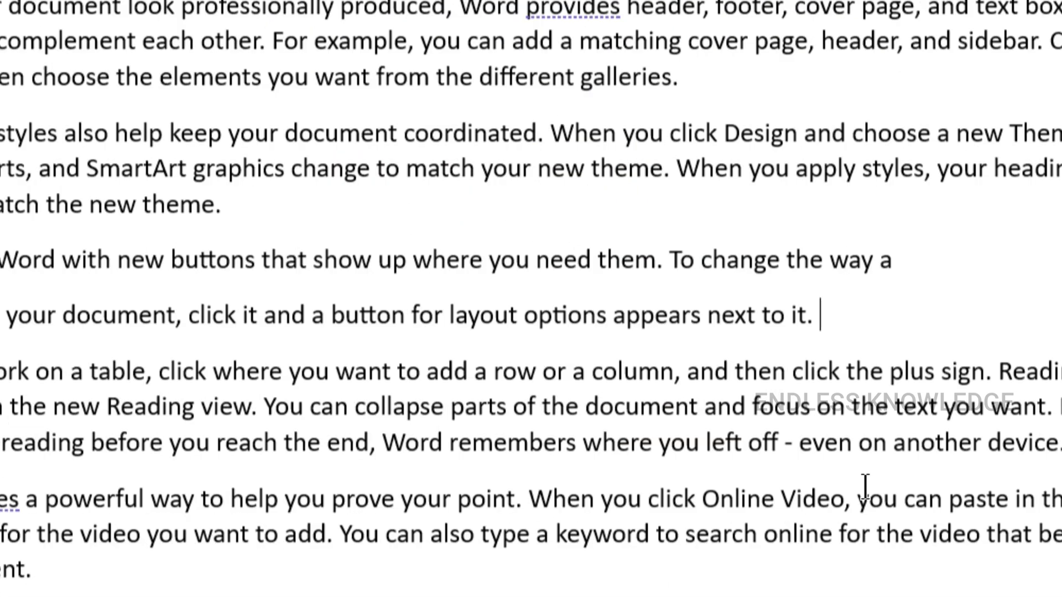
key("ctrl+z")
key("ctrl+z")
key("ctrl+z")
key("ctrl+z")
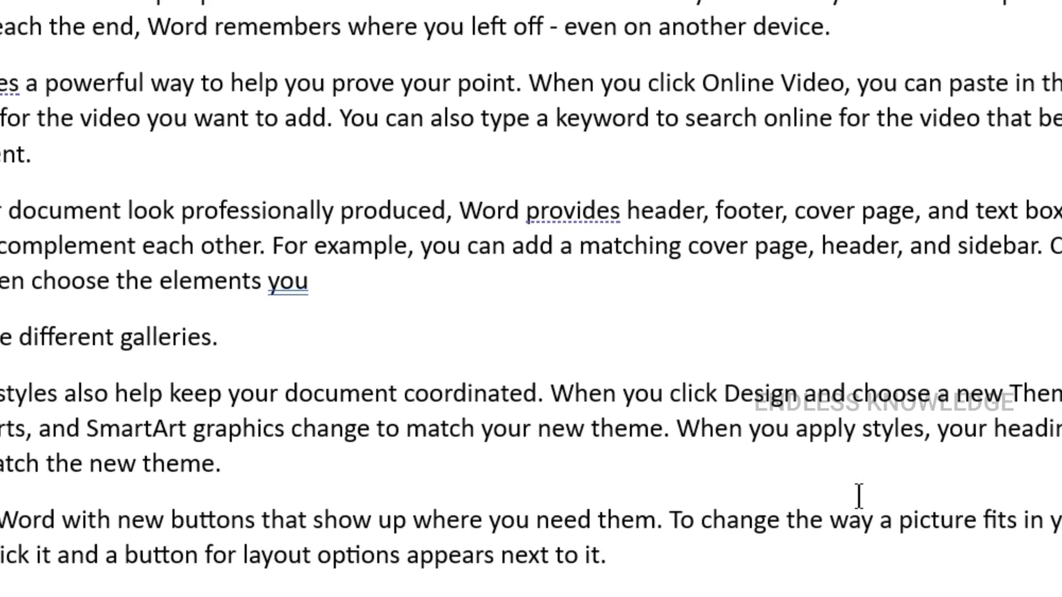
key("ctrl+z")
key("ctrl+z")
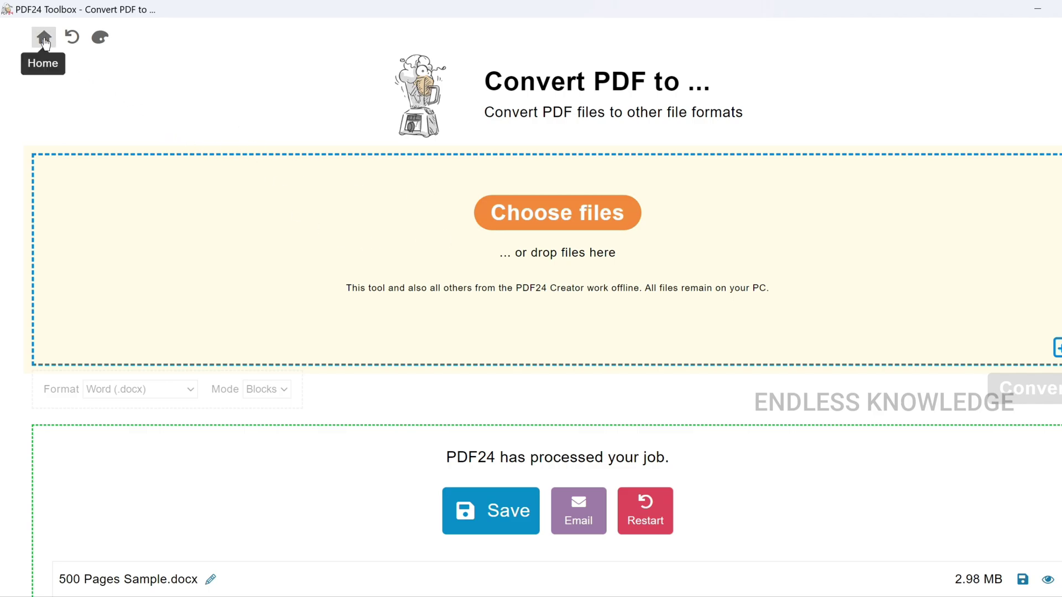
Switch to PDF24 Toolbox, return to its home page and look over the available tools.
left_click(44, 37)
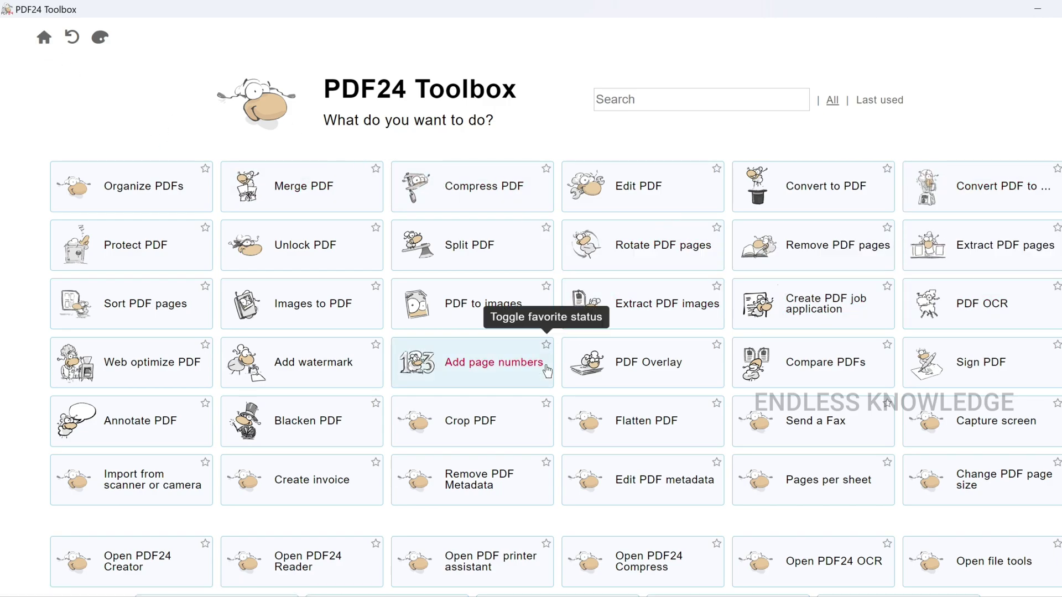
scroll(806, 401, "down", 4)
scroll(995, 387, "up", 4)
scroll(940, 376, "down", 6)
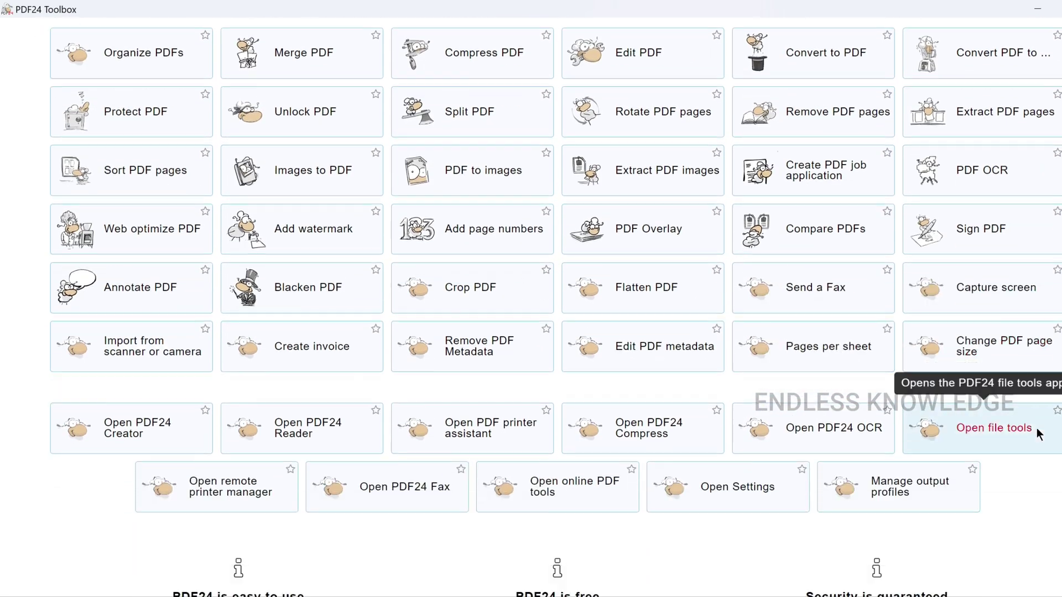
scroll(995, 387, "up", 6)
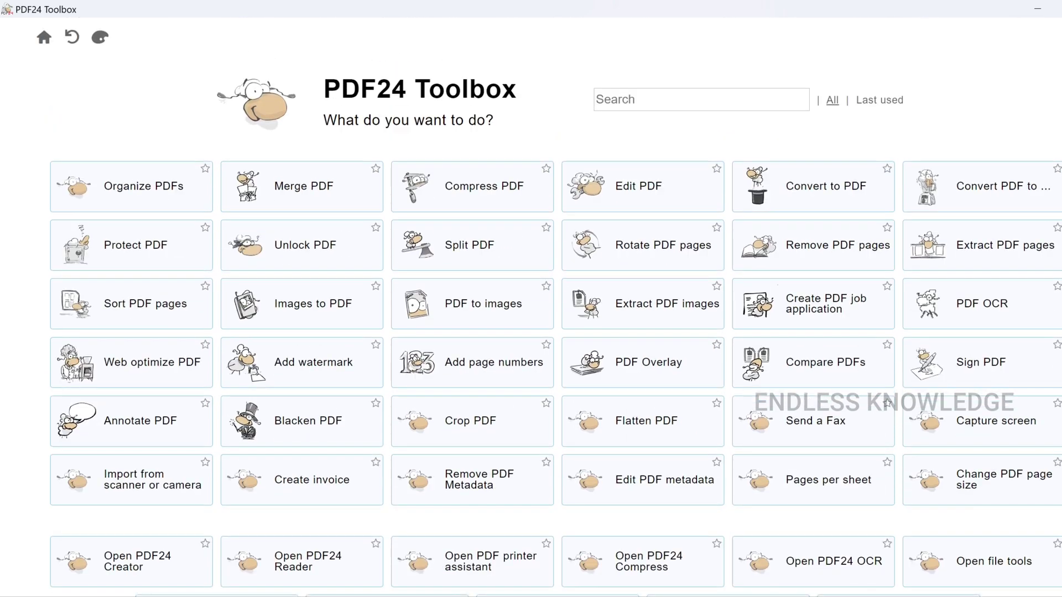
Open the Convert PDF to ... tool and load 500 Pages Sample.pdf.
left_click(985, 190)
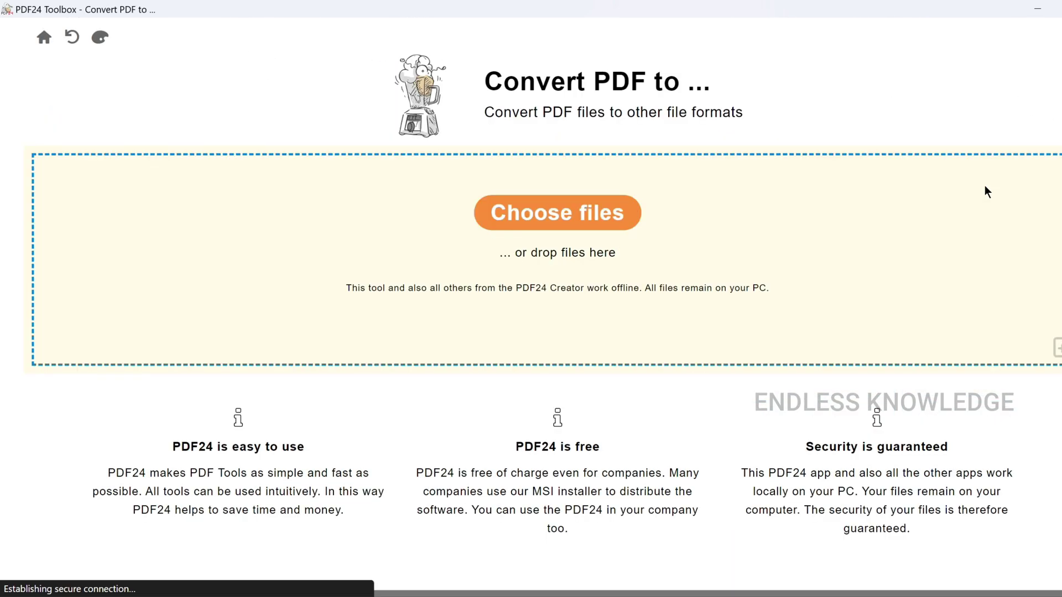
left_click(591, 233)
double_click(274, 188)
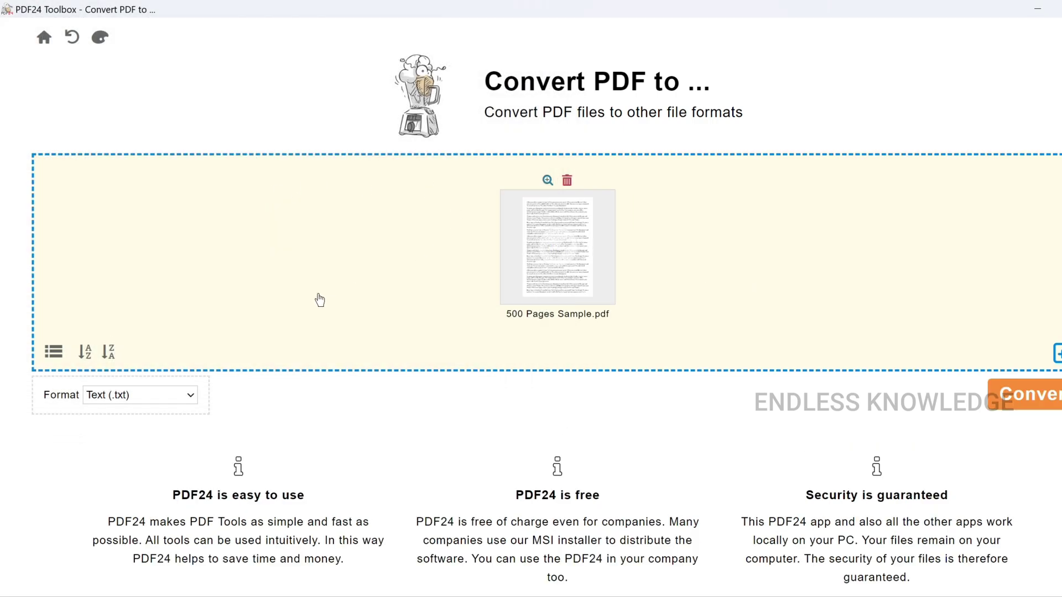
Set the output format to Word (.docx) and the conversion mode to Blocks.
scroll(320, 299, "down", 2)
left_click(171, 311)
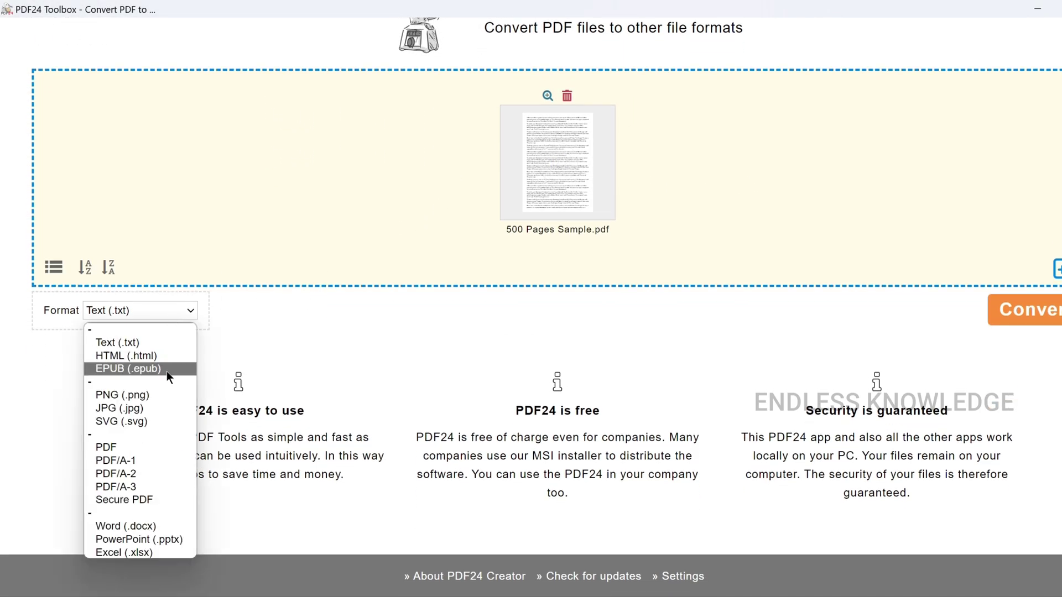
left_click(145, 526)
left_click(264, 311)
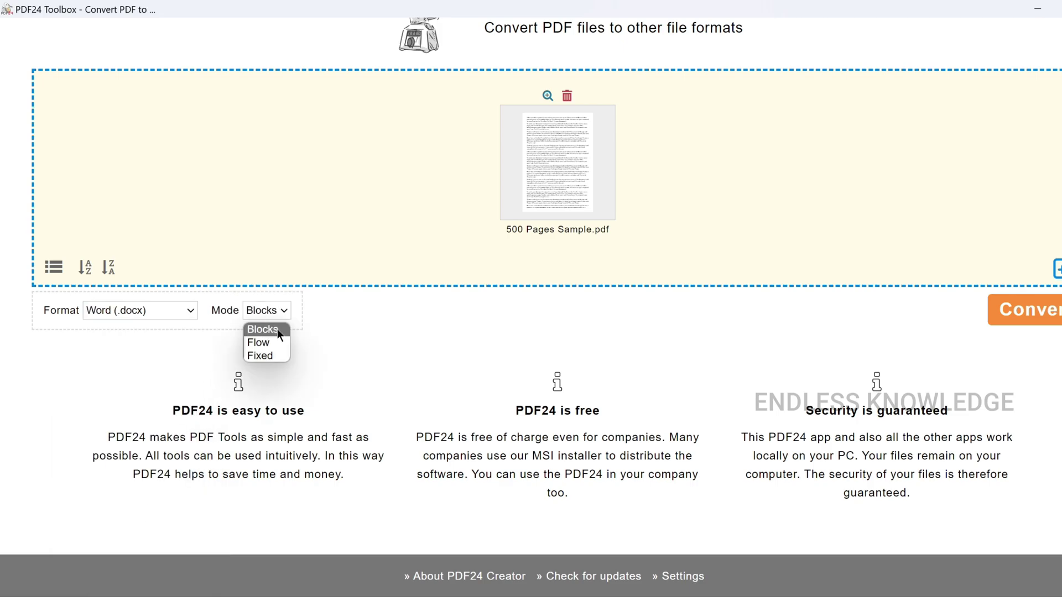
left_click(277, 330)
left_click(280, 310)
left_click(275, 335)
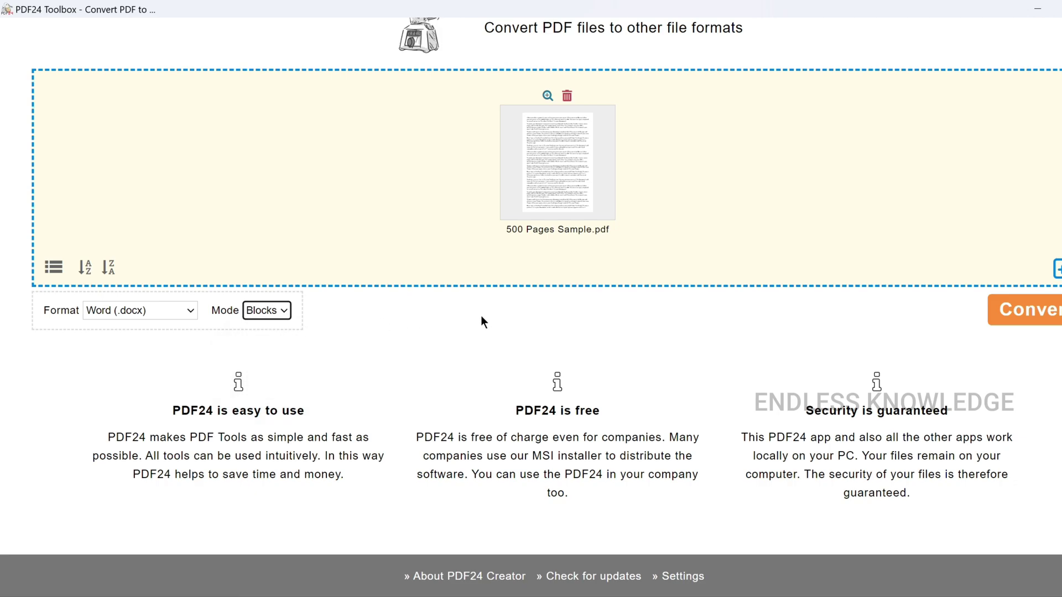
Convert the loaded PDF and save the result in Downloads as 500 Pages Sample.docx.
scroll(516, 350, "up", 2)
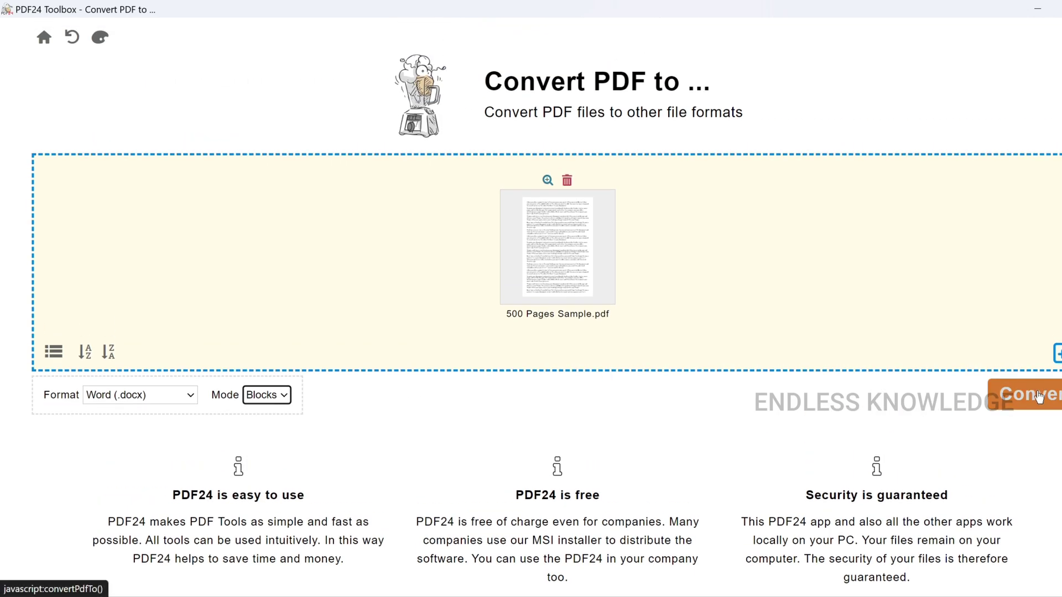
left_click(1037, 394)
scroll(483, 292, "up", 3)
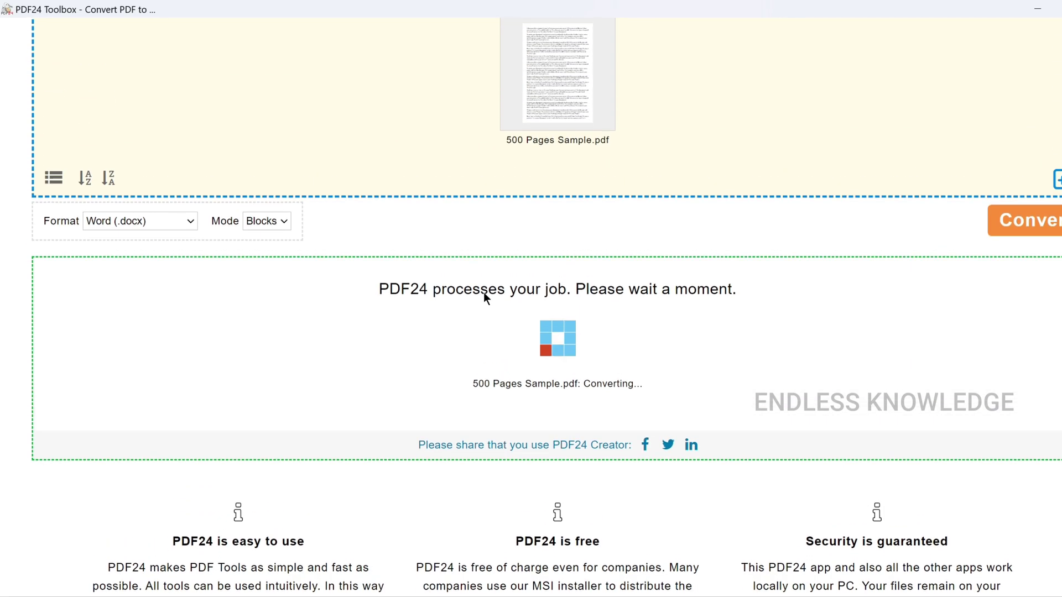
scroll(570, 313, "down", 2)
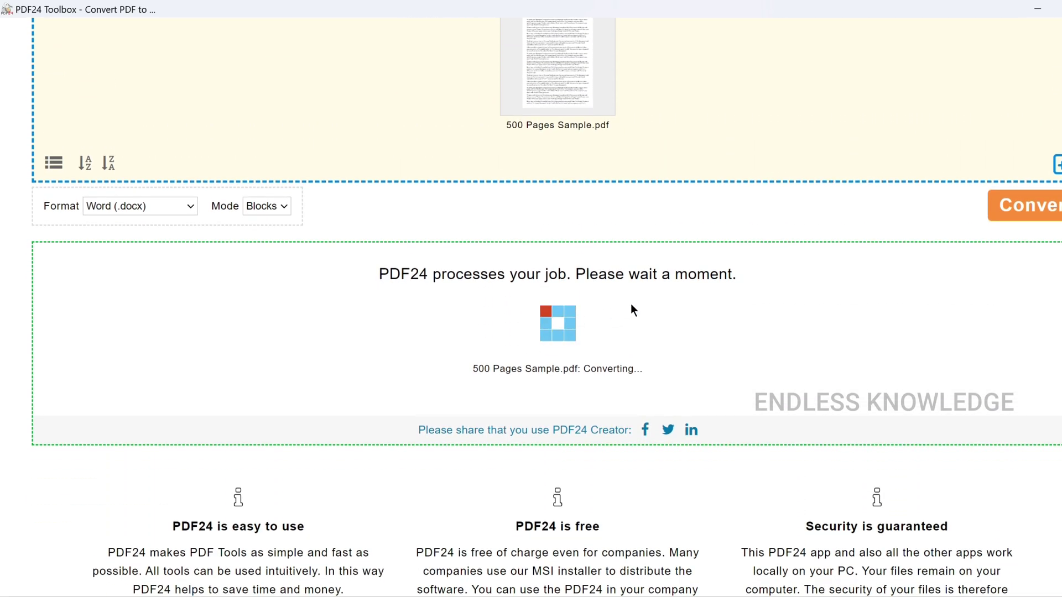
left_click(499, 333)
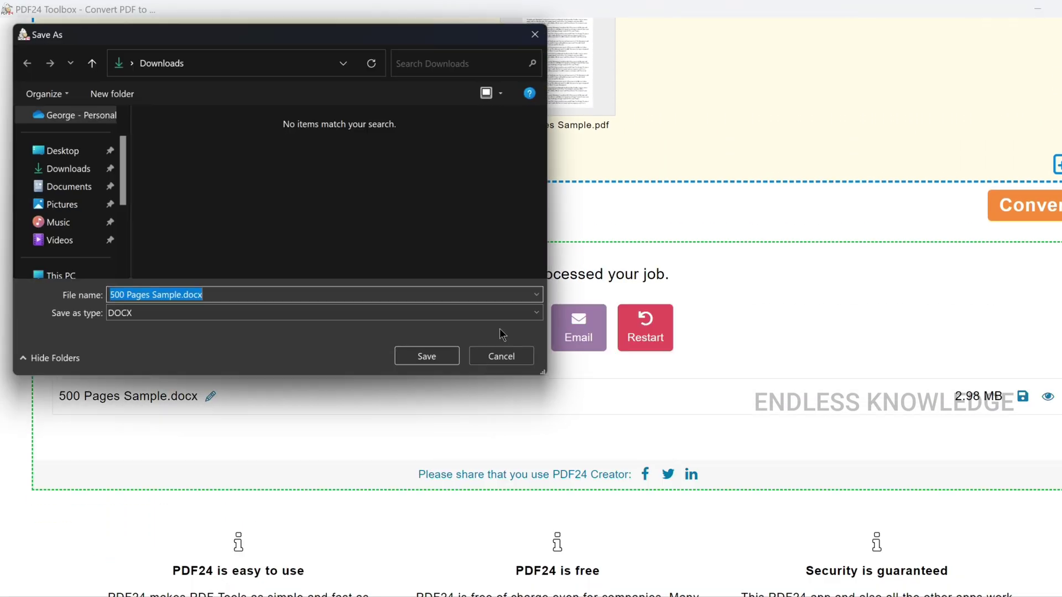
left_click(440, 362)
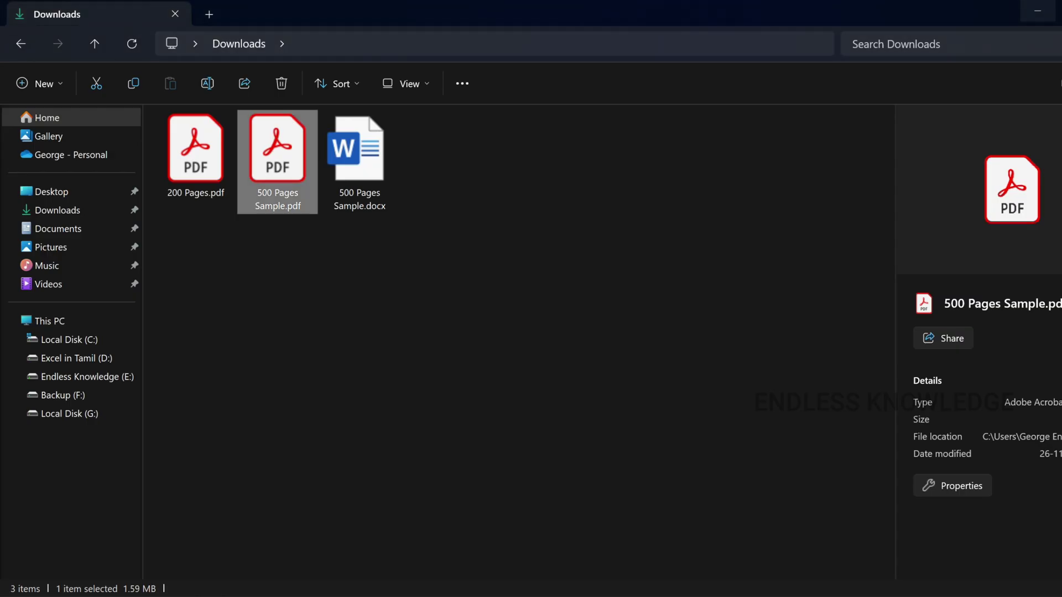
Open the saved 500 Pages Sample.docx in Word, try moving the first paragraph's text box, and undo the move.
double_click(360, 160)
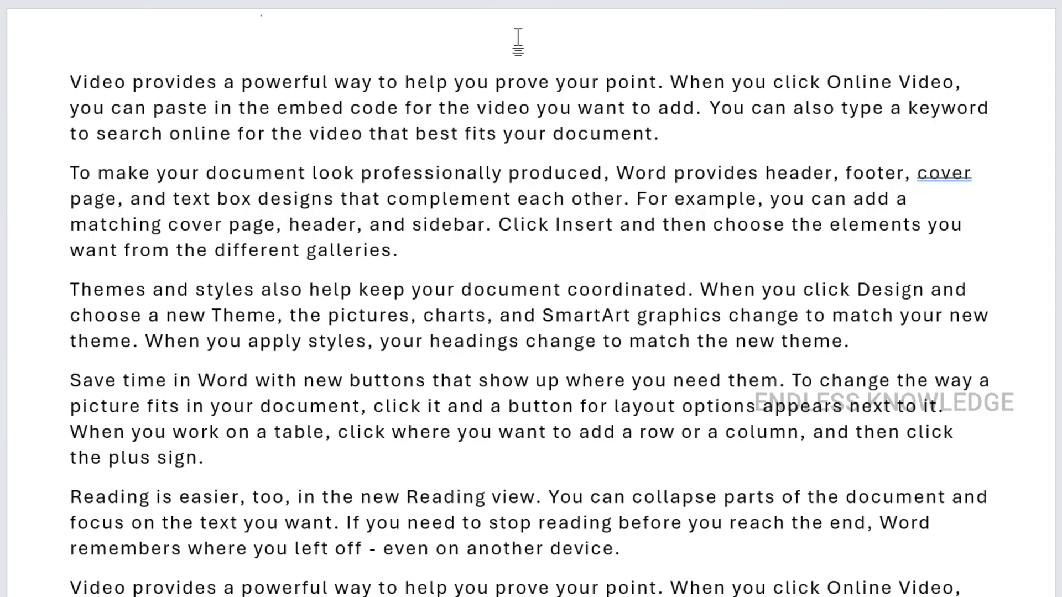
left_click(426, 108)
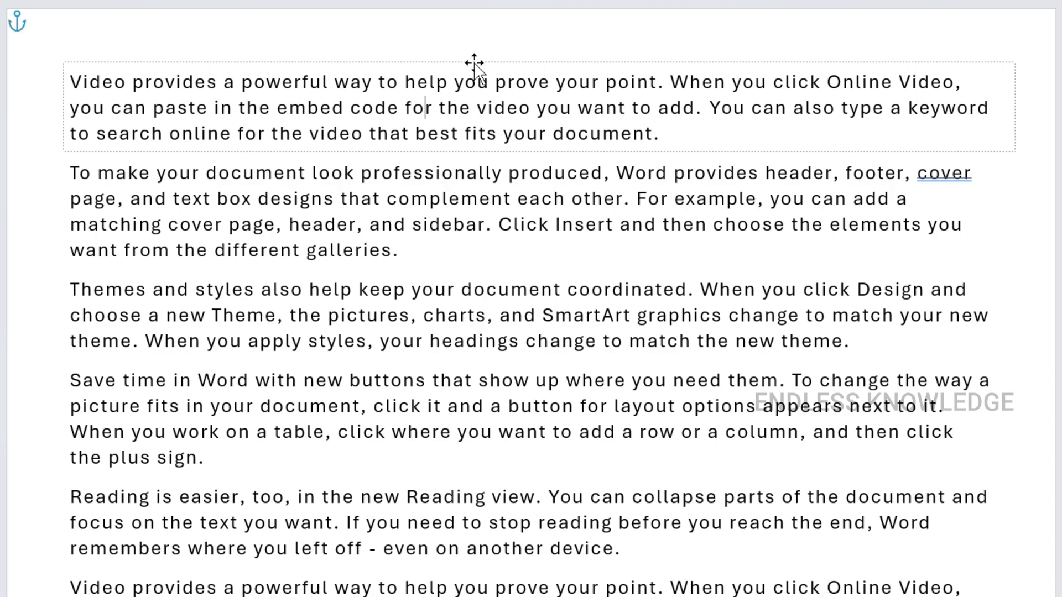
left_click_drag(474, 63, 523, 185)
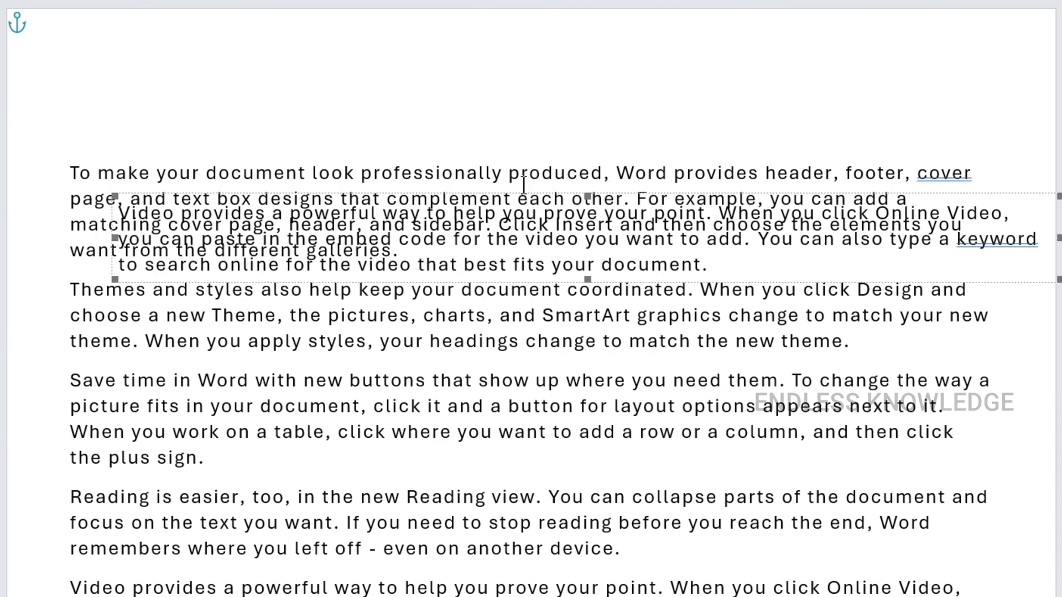
key("ctrl+z")
left_click(514, 133)
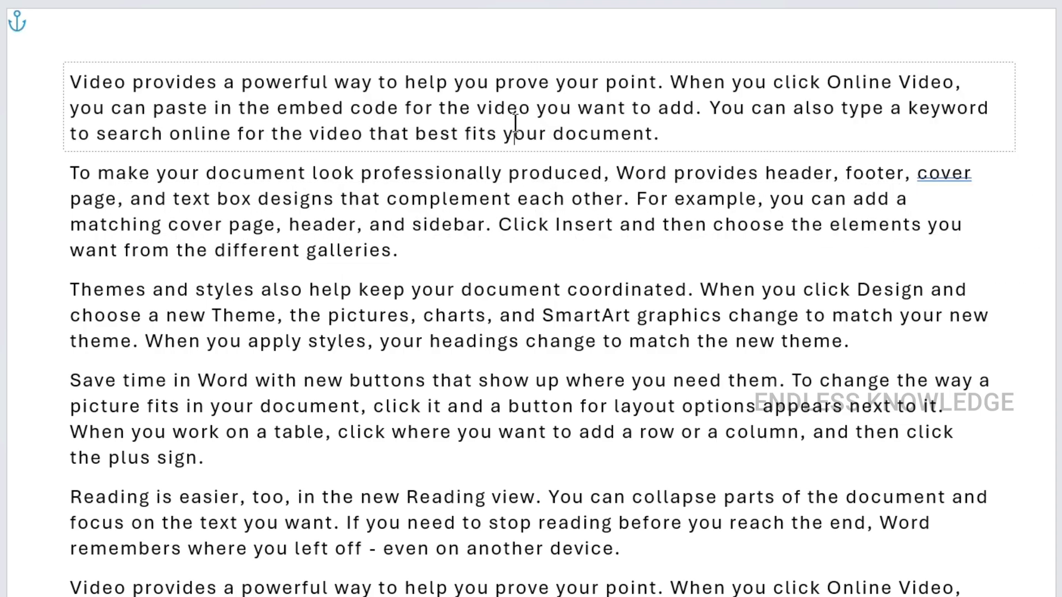
double_click(515, 132)
left_click(443, 49)
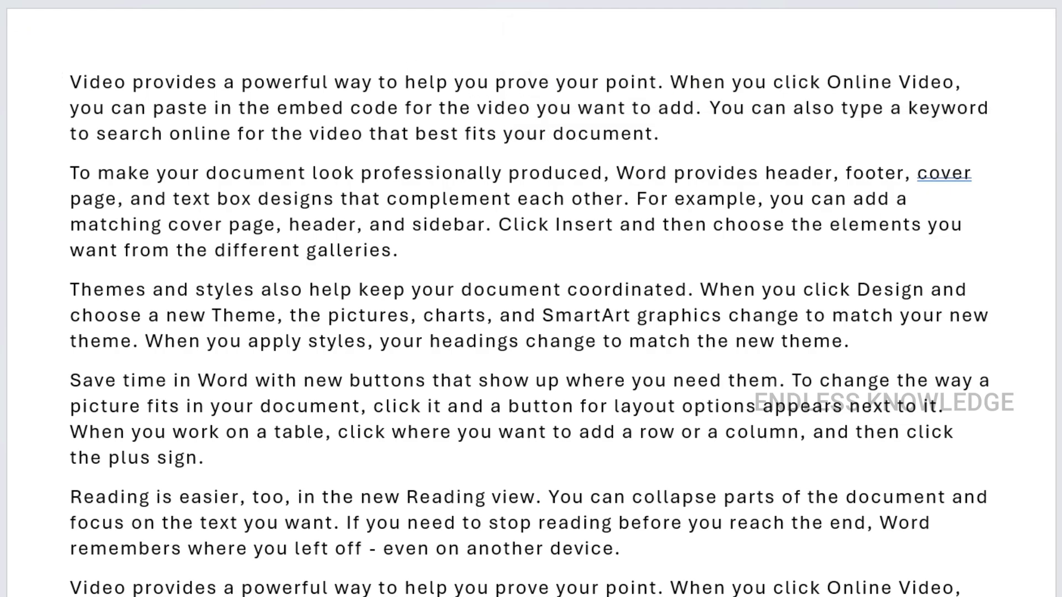
Check the document's word count statistics, and close it without saving changes.
key("ctrl+shift+g")
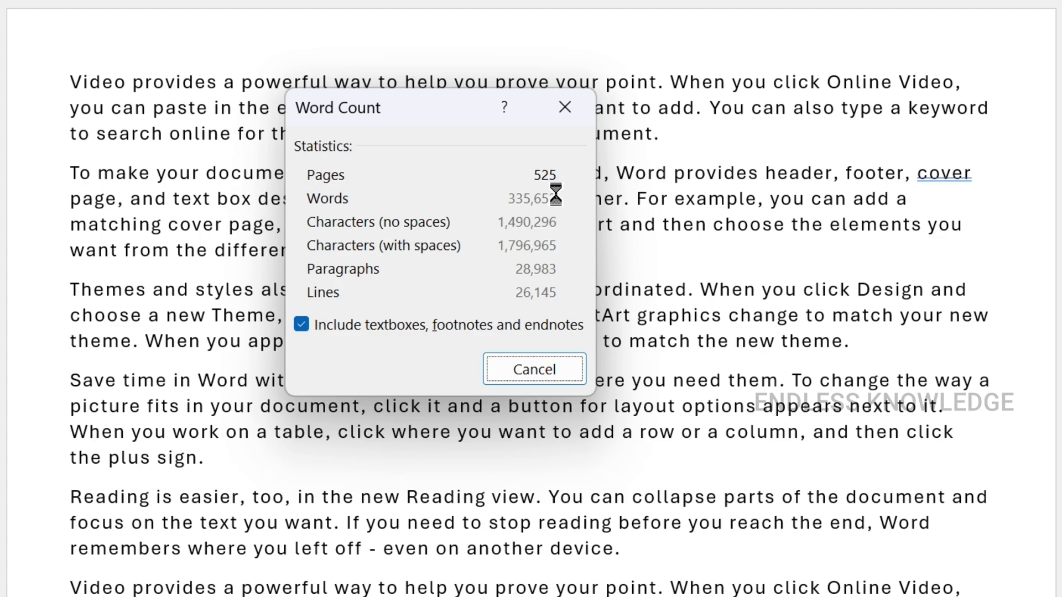
left_click(547, 371)
key("alt+F4")
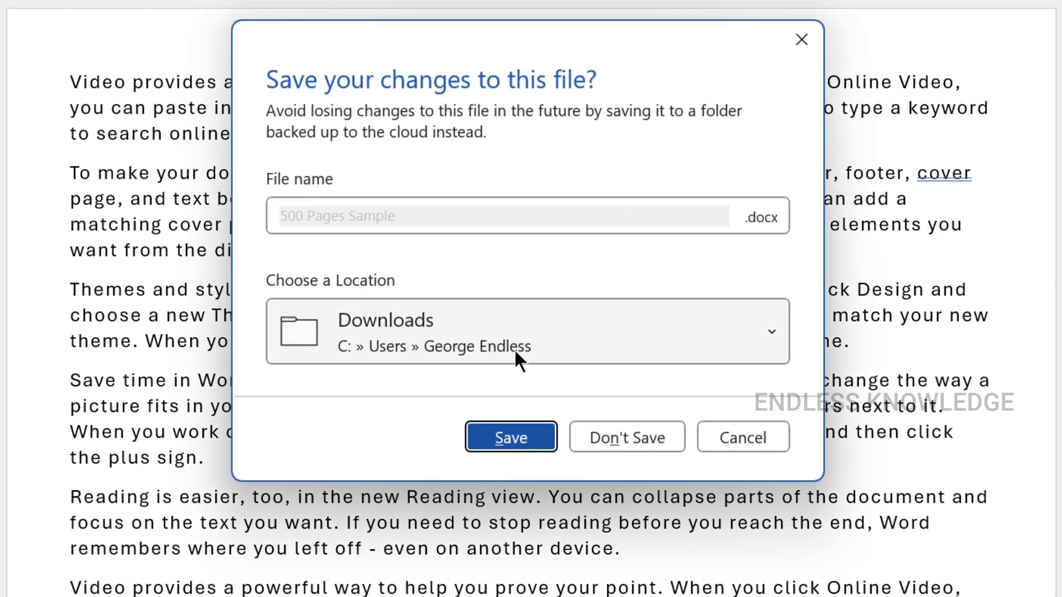
left_click(601, 441)
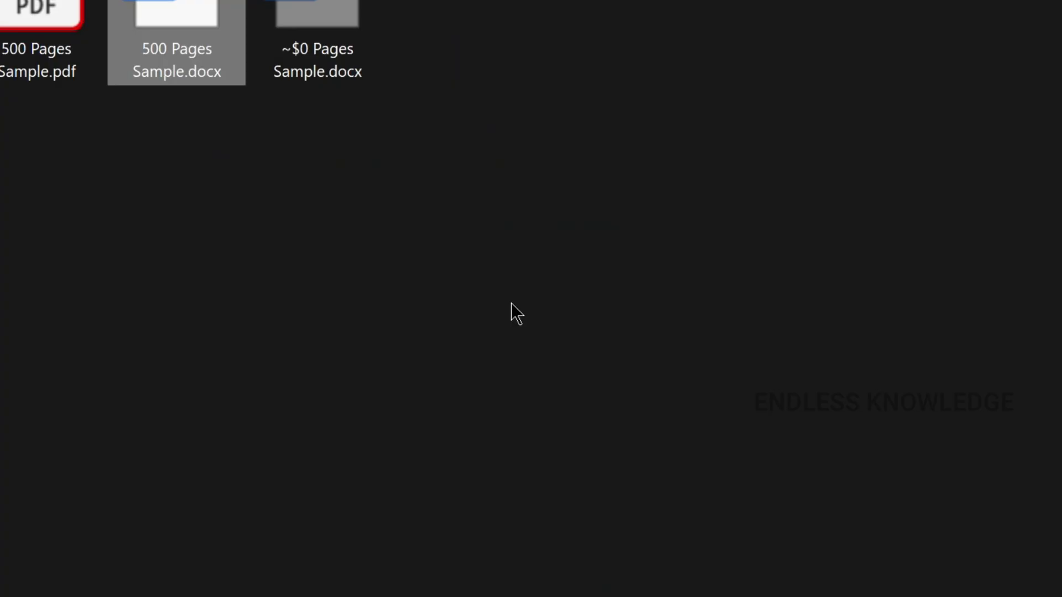
Launch FormatFactory, choose limited use in both BrightData consent dialogs, and maximize its window.
key("super")
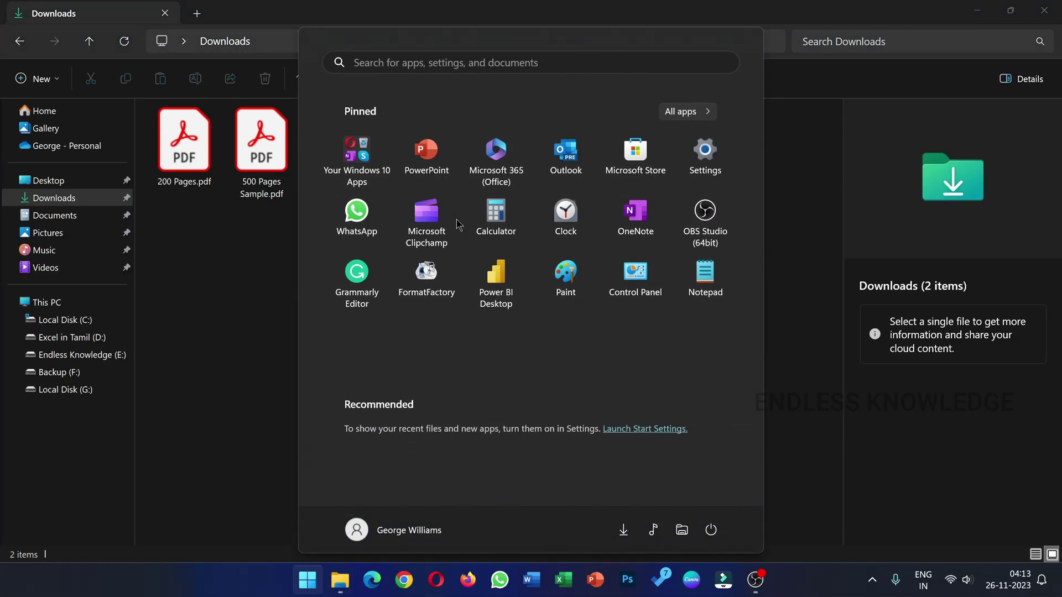
left_click(426, 283)
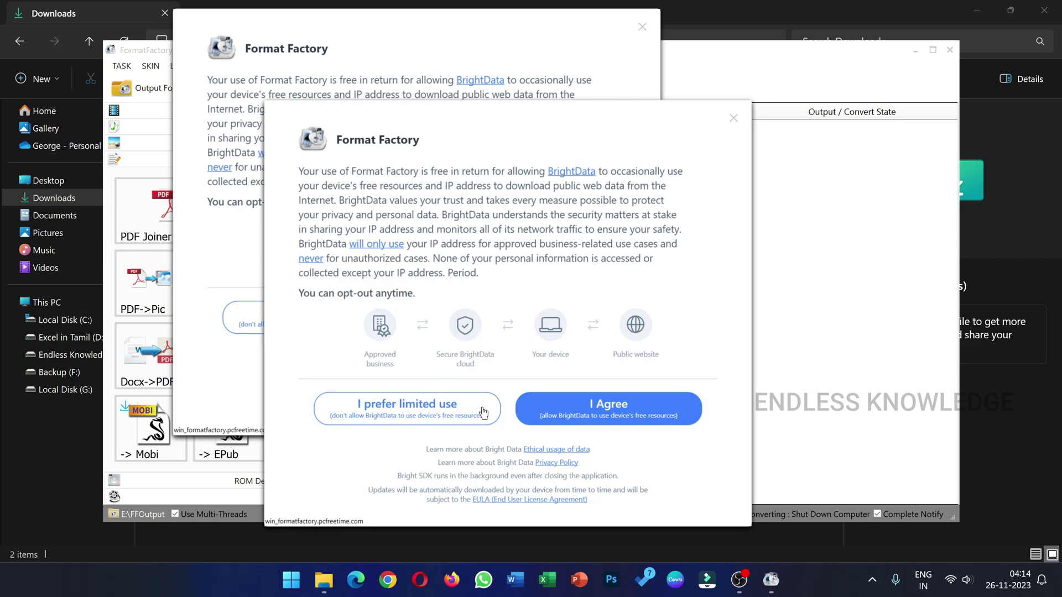
left_click(394, 414)
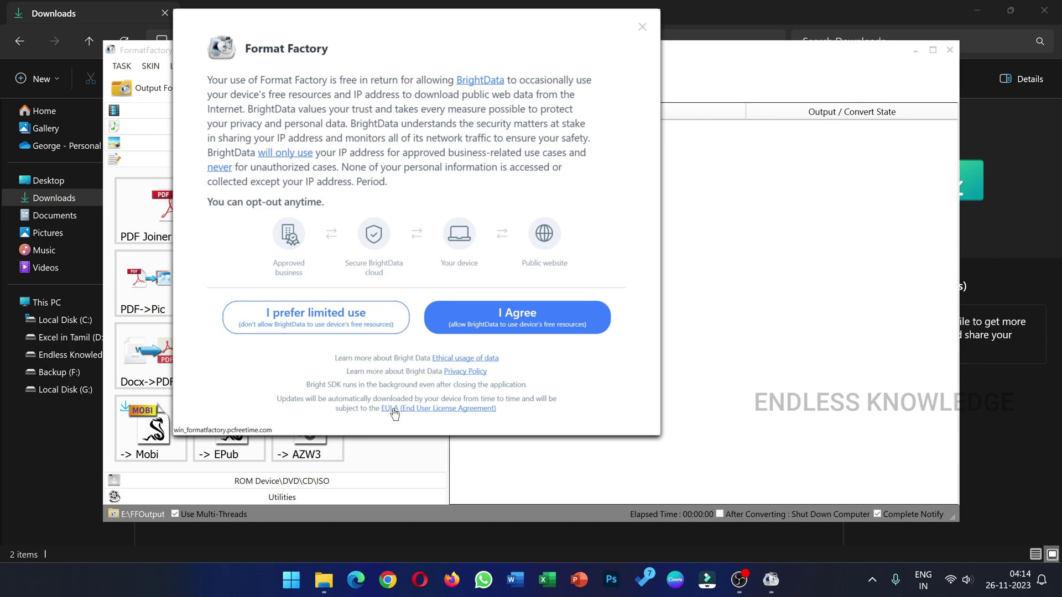
left_click(346, 314)
double_click(639, 46)
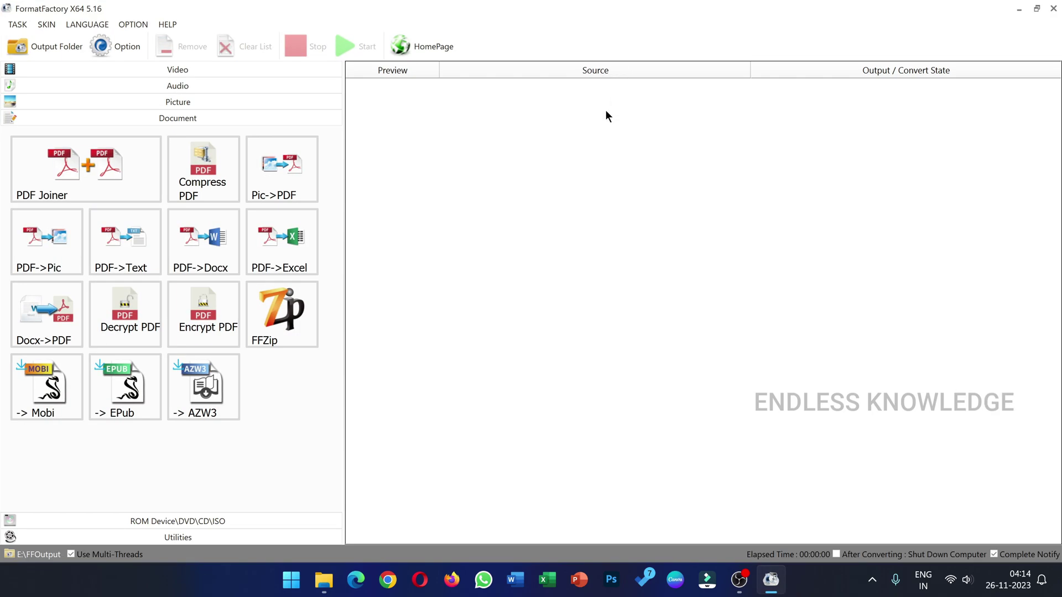
Start a PDF to Docx conversion task and add 500 Pages Sample.pdf from Downloads to it.
left_click(208, 72)
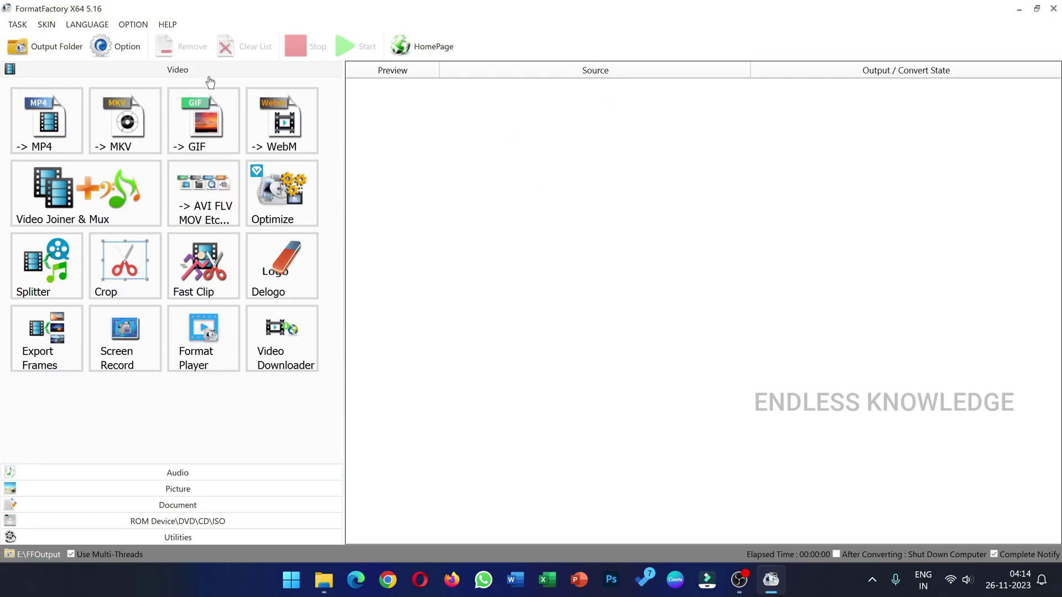
left_click(206, 505)
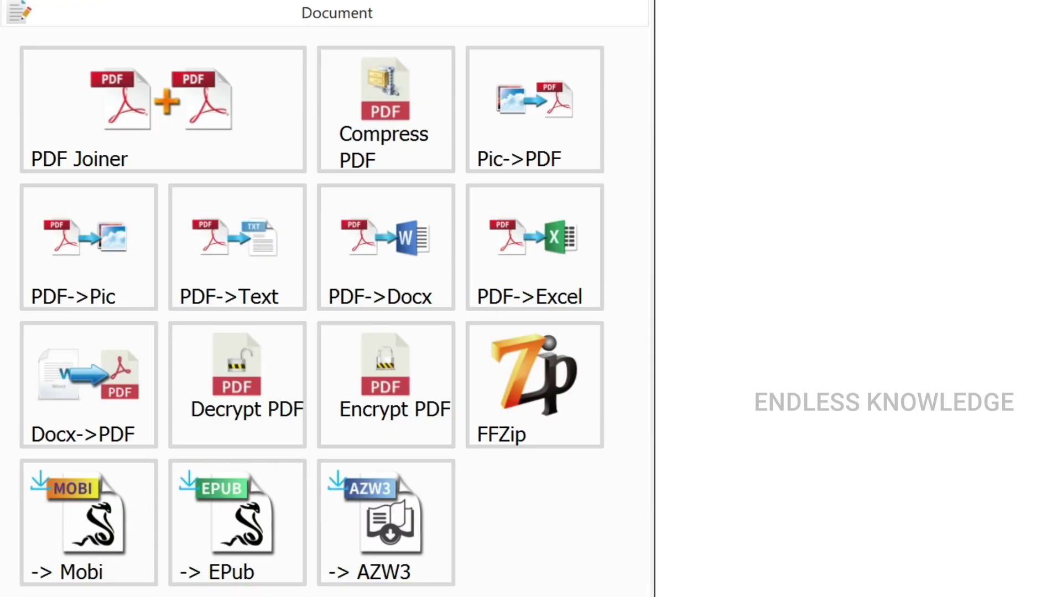
left_click(388, 256)
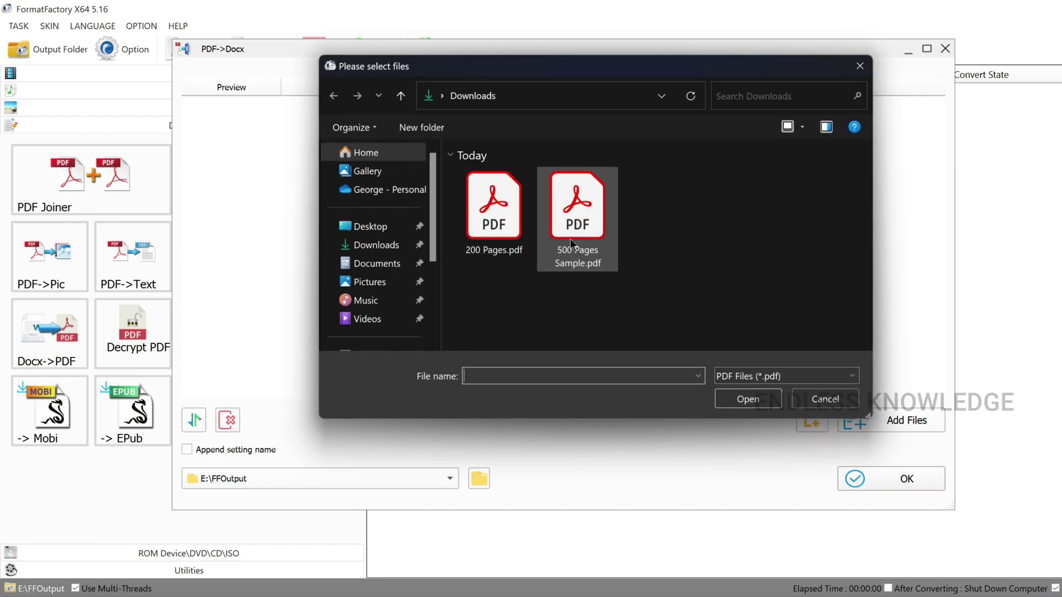
left_click(575, 209)
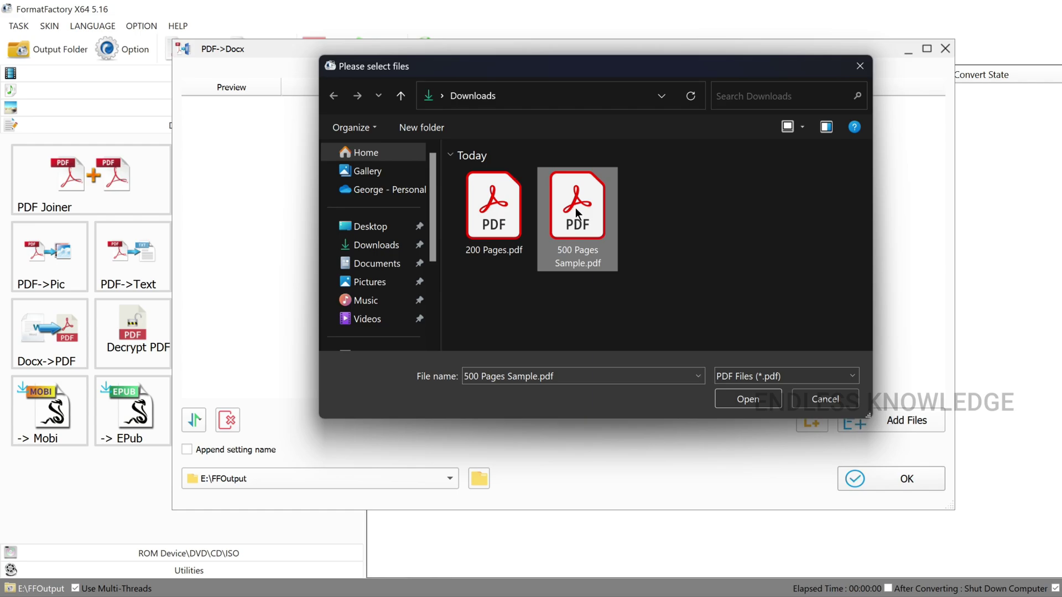
left_click(738, 398)
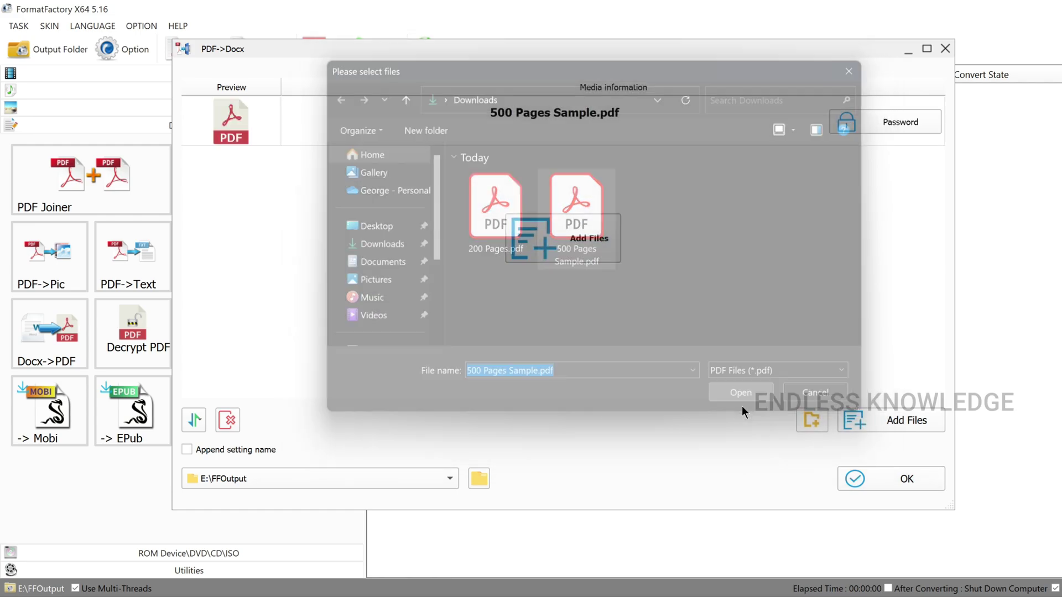
Set the output location to the source file folder, confirm the task, and start the conversion.
left_click(310, 475)
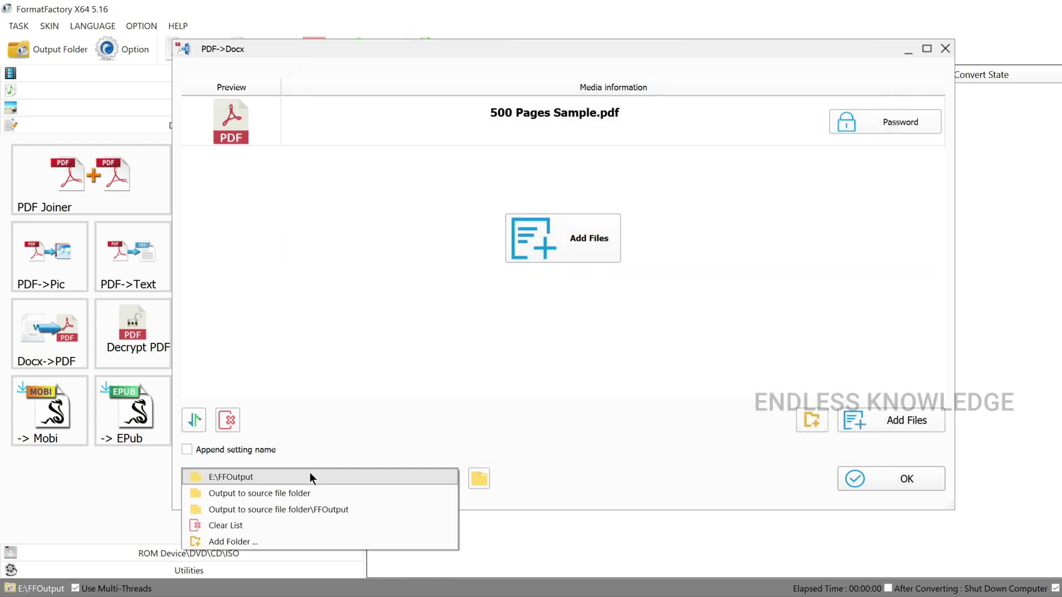
left_click(271, 493)
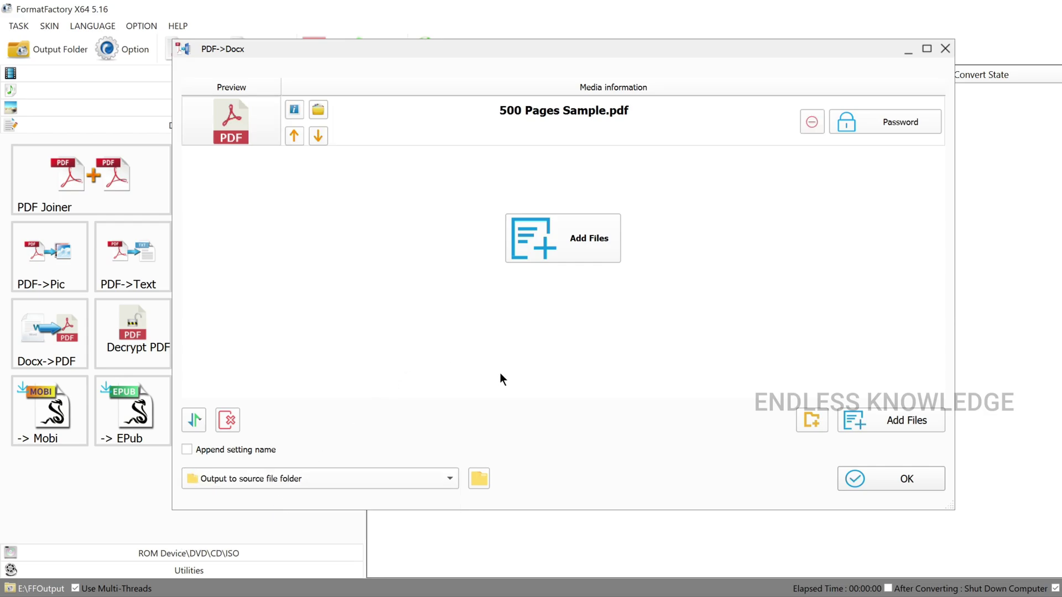
left_click(865, 477)
left_click(372, 49)
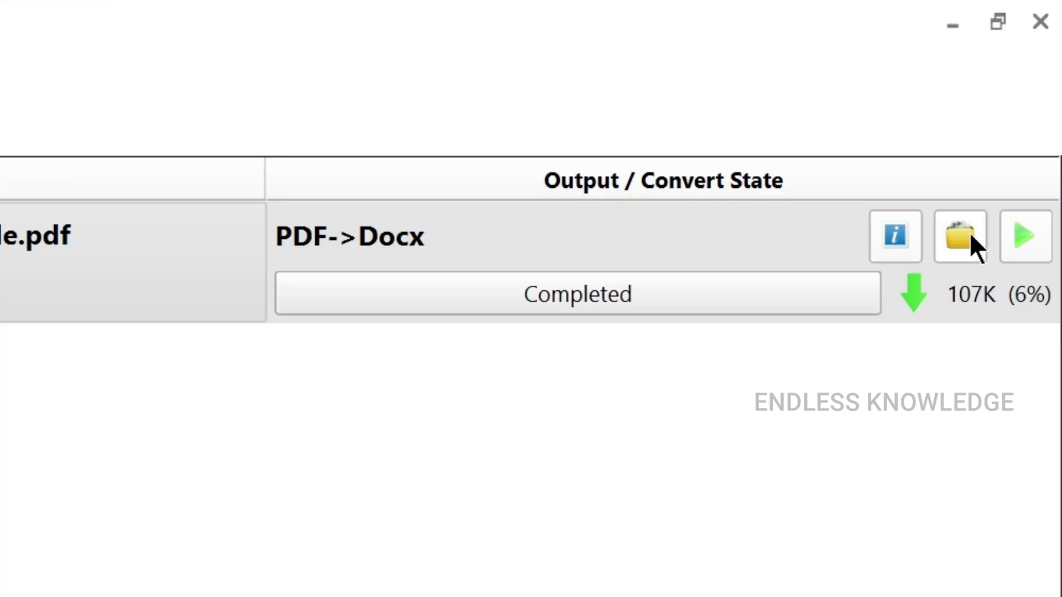
Show the converted file's output folder and open 500 Pages Sample.docx in Word.
left_click(1061, 98)
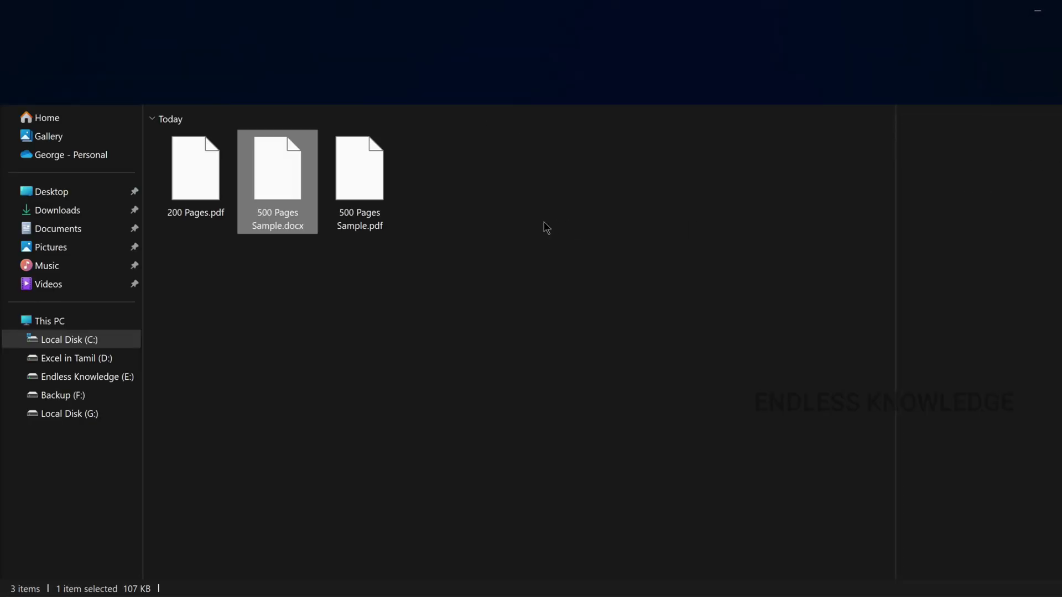
double_click(294, 171)
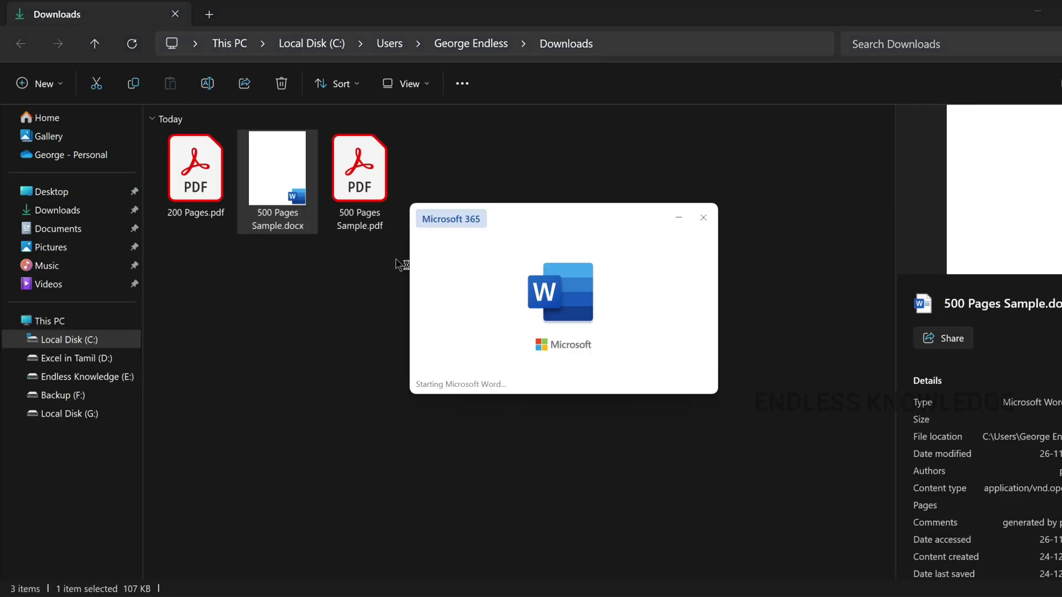